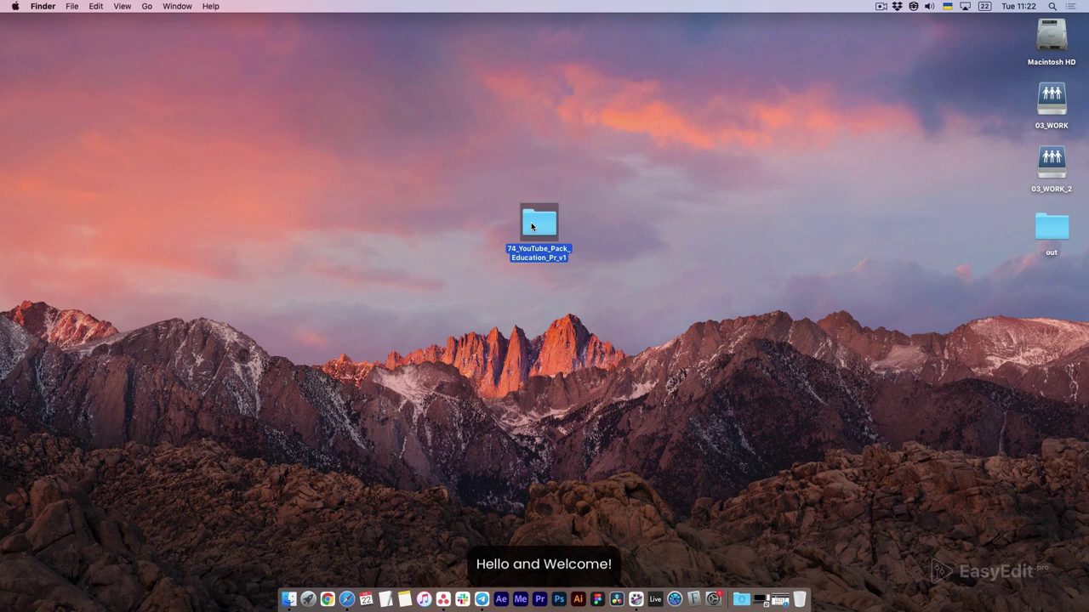
Open the 74_YouTube_Pack_Education_Pr_v1 folder from the desktop in Finder.
double_click(531, 222)
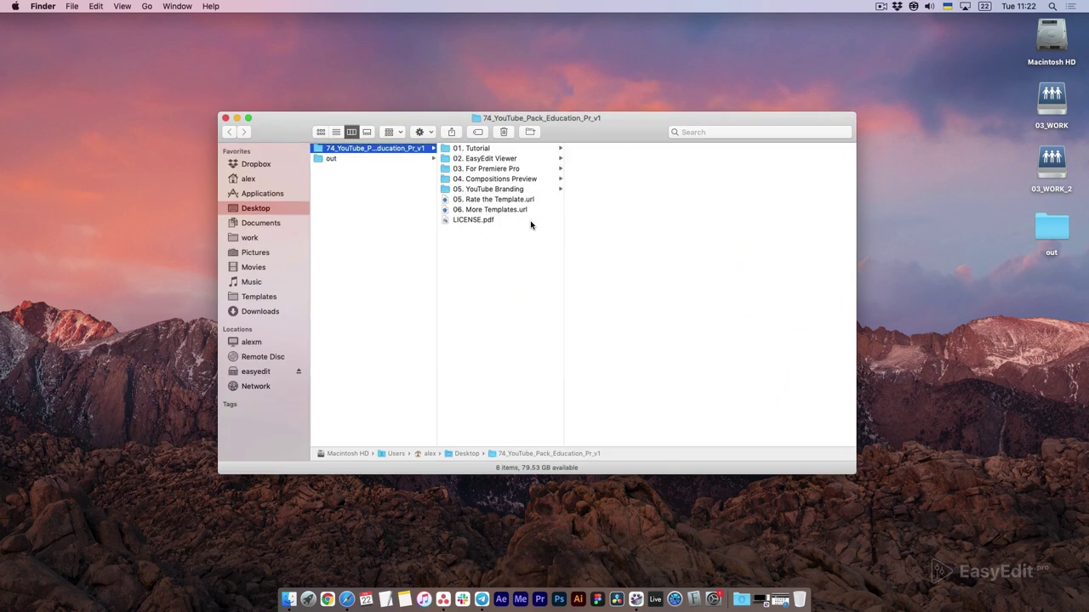
Browse the pack's five numbered subfolders, from 01. Tutorial through 05. YouTube Branding.
click(488, 138)
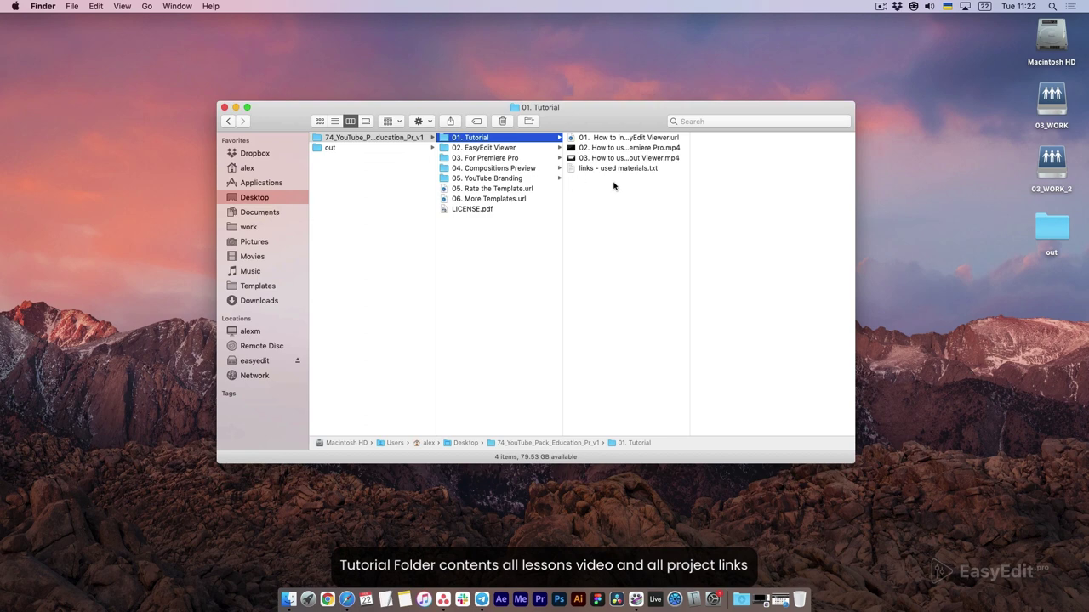
click(483, 149)
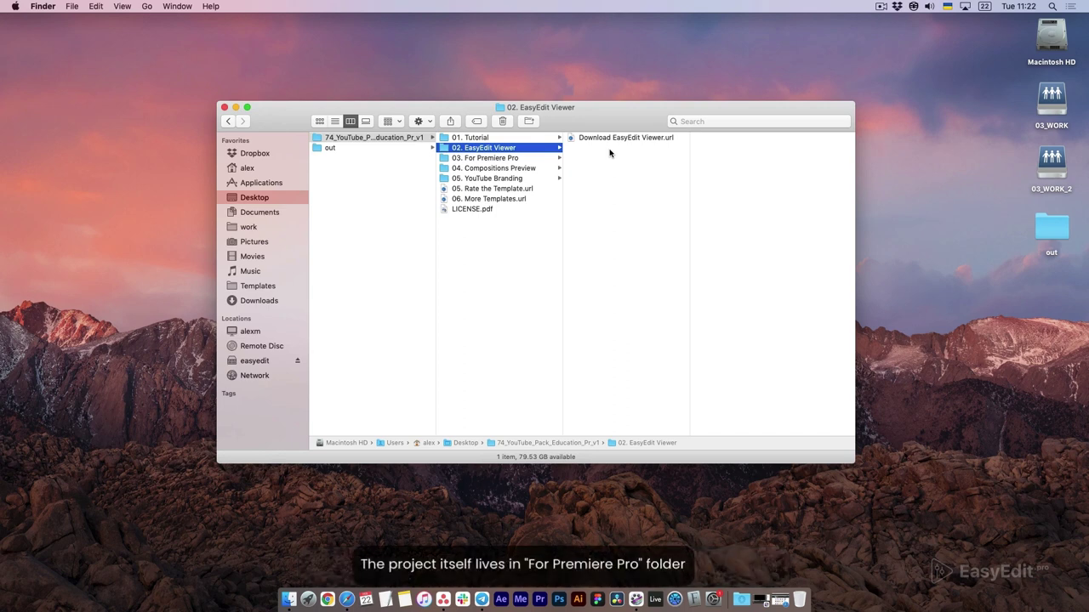
click(509, 161)
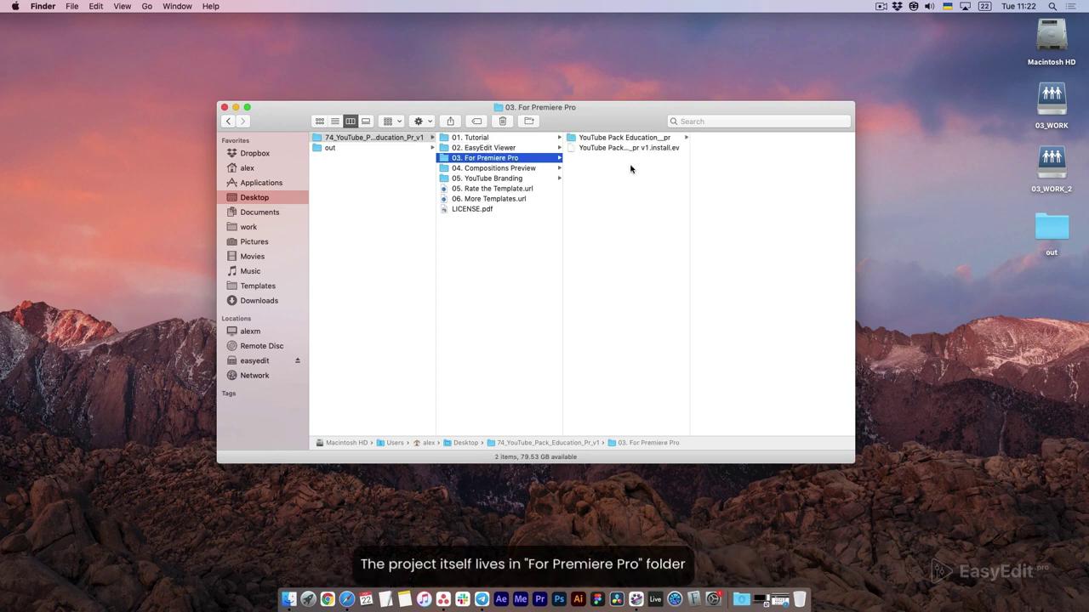
click(521, 168)
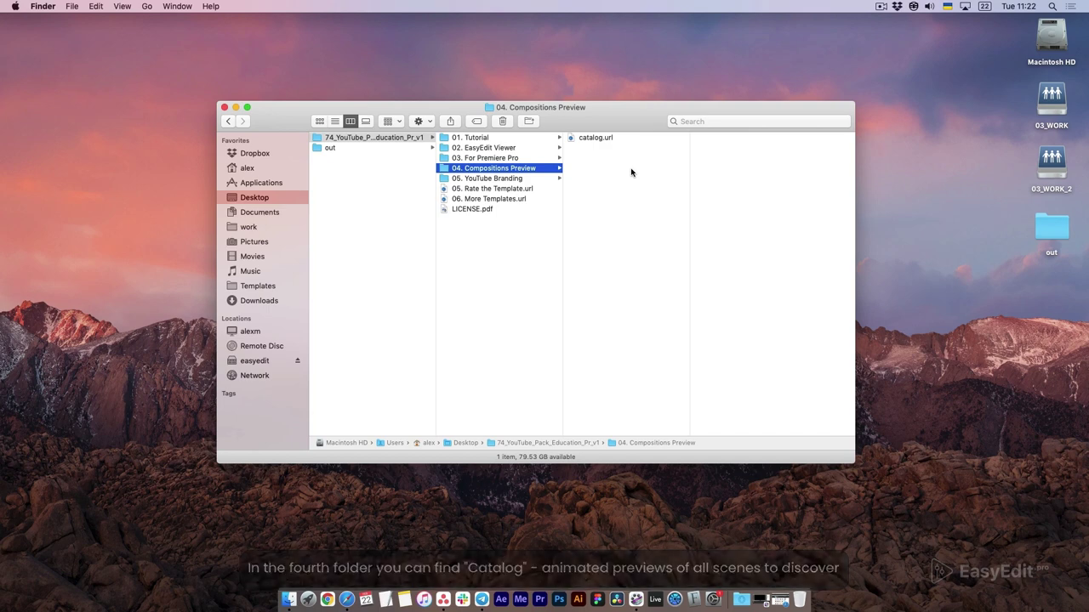
click(467, 178)
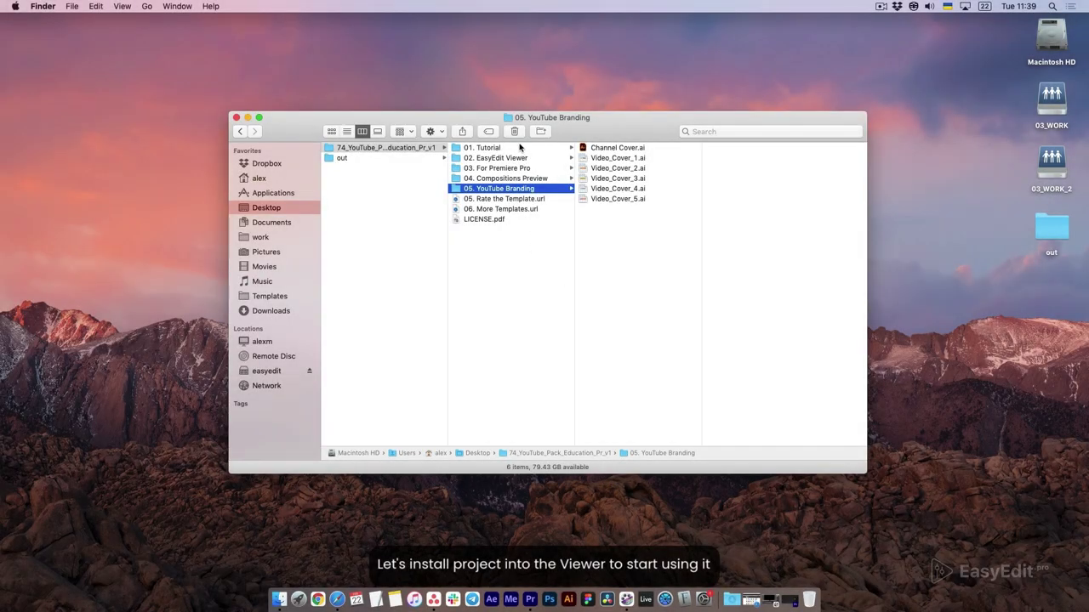
Preview the EasyEdit Viewer link and the .install.ev file, then switch to Premiere Pro.
click(515, 158)
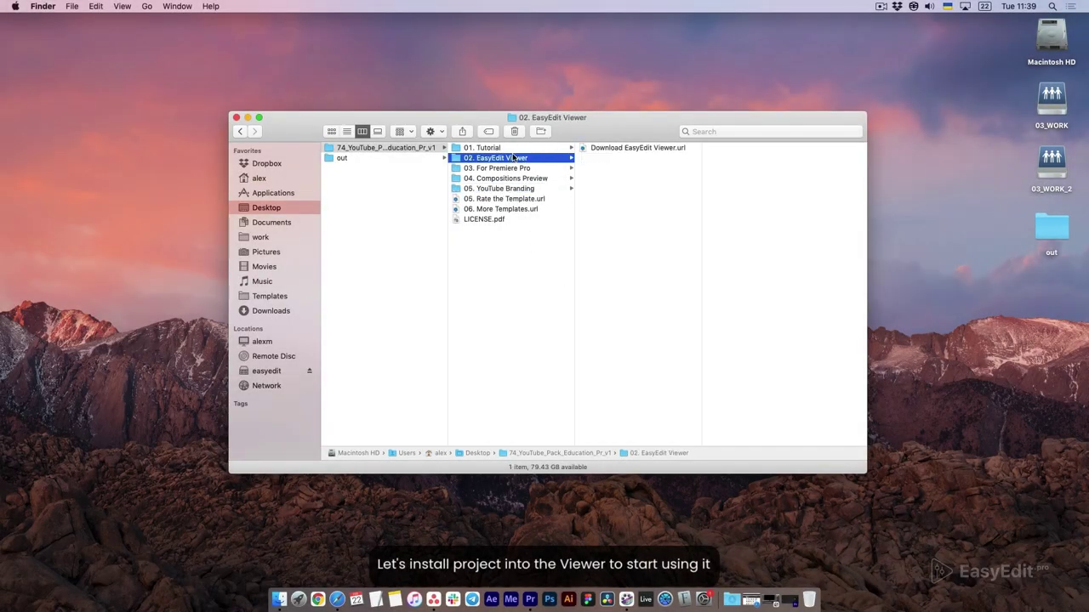
click(611, 149)
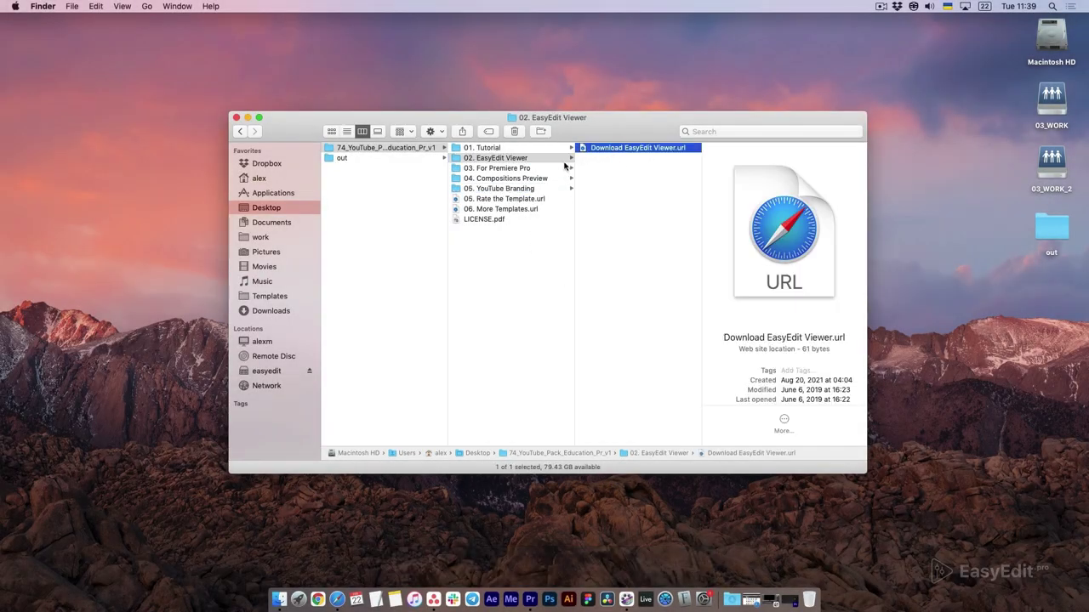
click(509, 168)
click(632, 159)
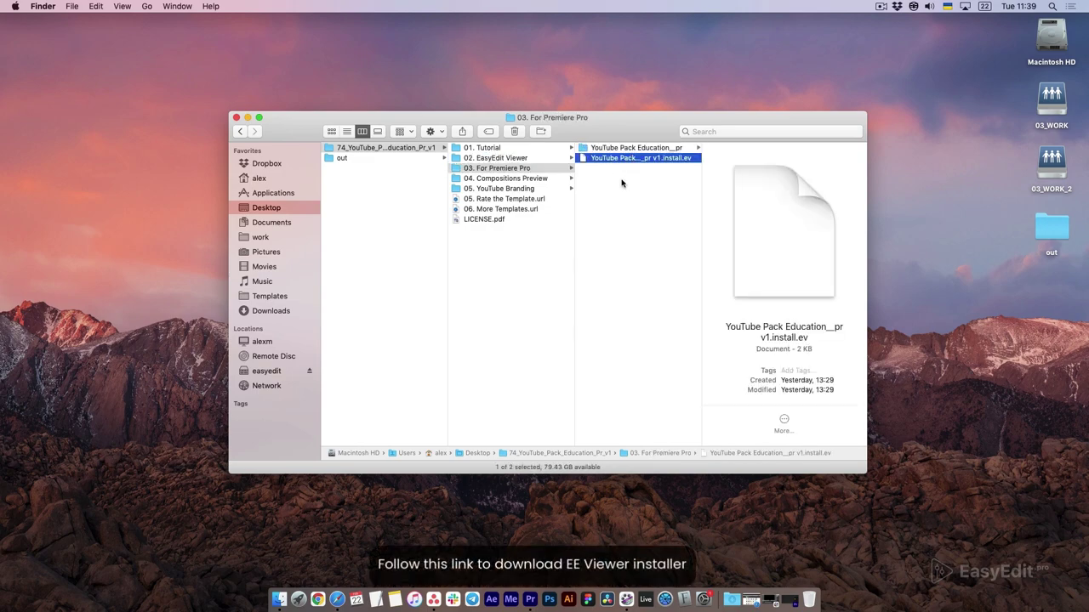
click(530, 599)
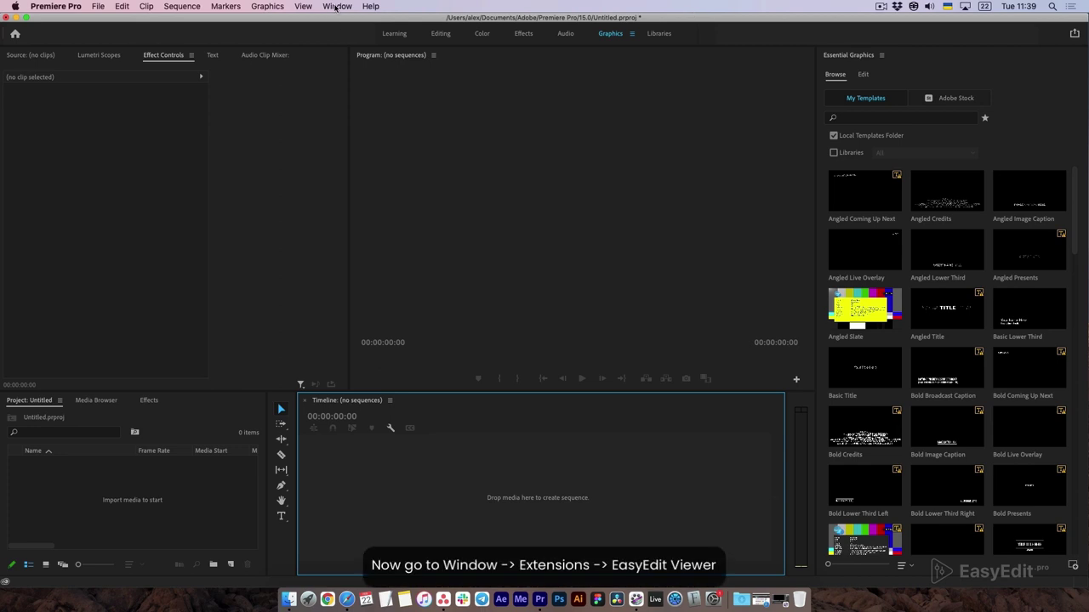
Open the EasyEdit Viewer extension from the Window menu and dock it in the right panel area.
click(337, 7)
mouse_move(348, 48)
click(541, 71)
drag(552, 63, 532, 61)
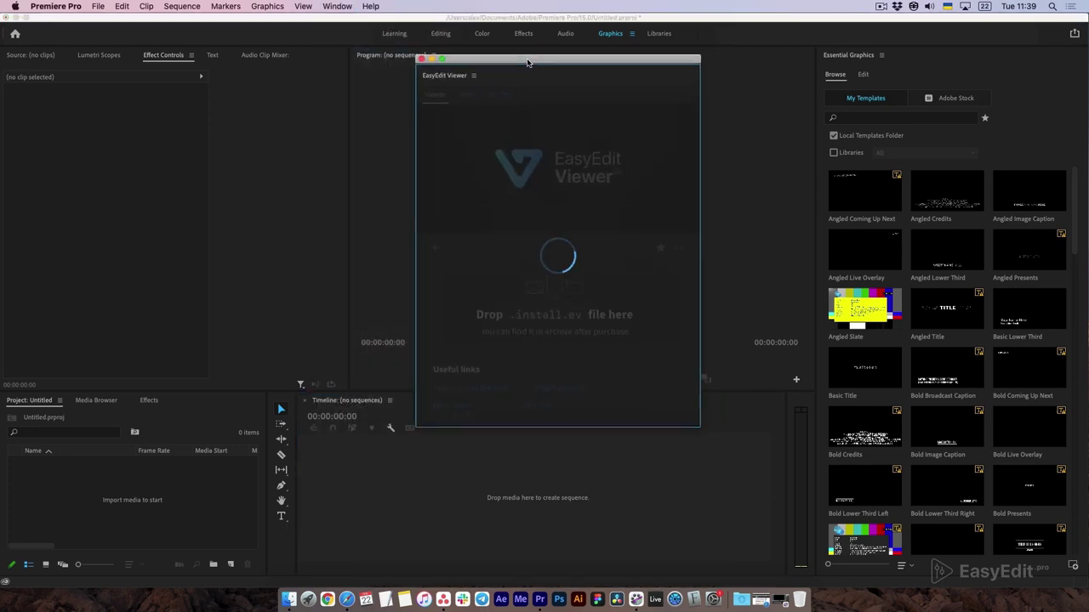
mouse_move(451, 82)
mouse_down()
mouse_move(360, 138)
mouse_move(985, 79)
mouse_up()
Install the pack by dropping its .install.ev file into EasyEdit Viewer, then activate it with the purchase code.
drag(815, 106, 785, 111)
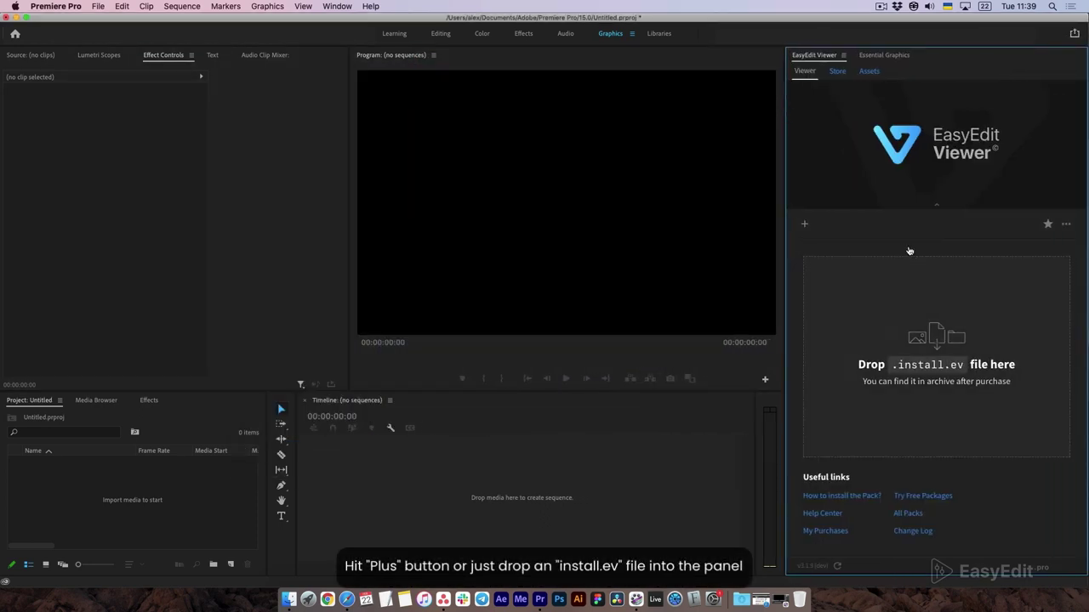
click(803, 226)
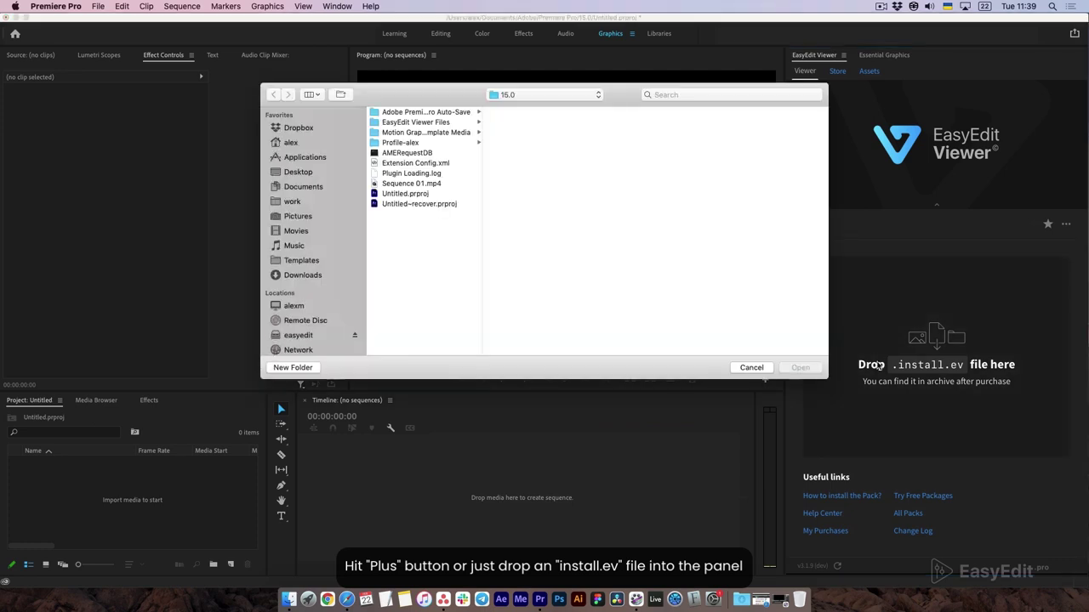
click(770, 373)
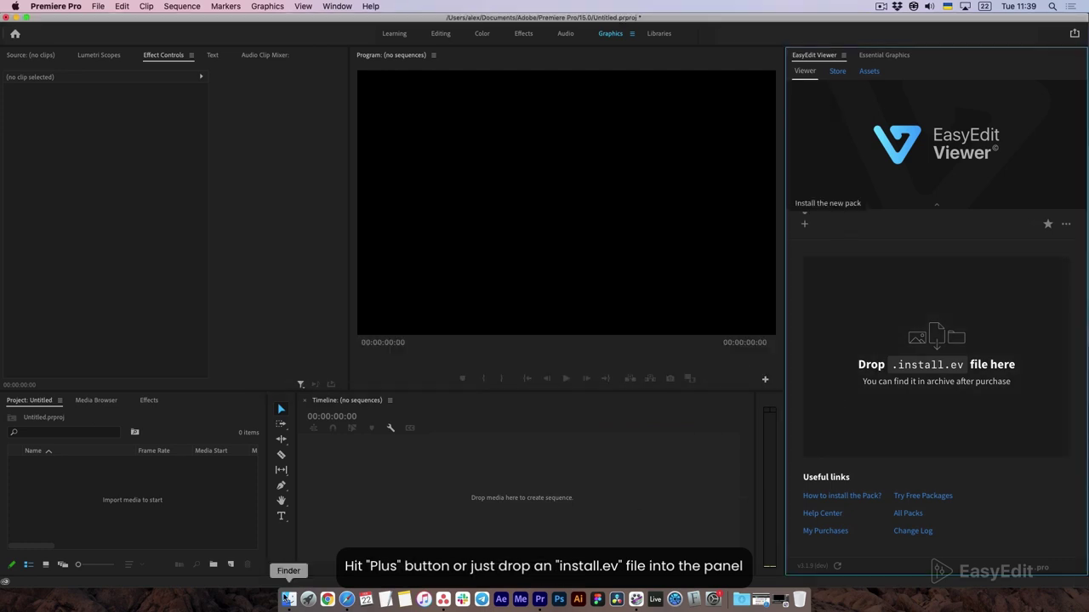
click(289, 600)
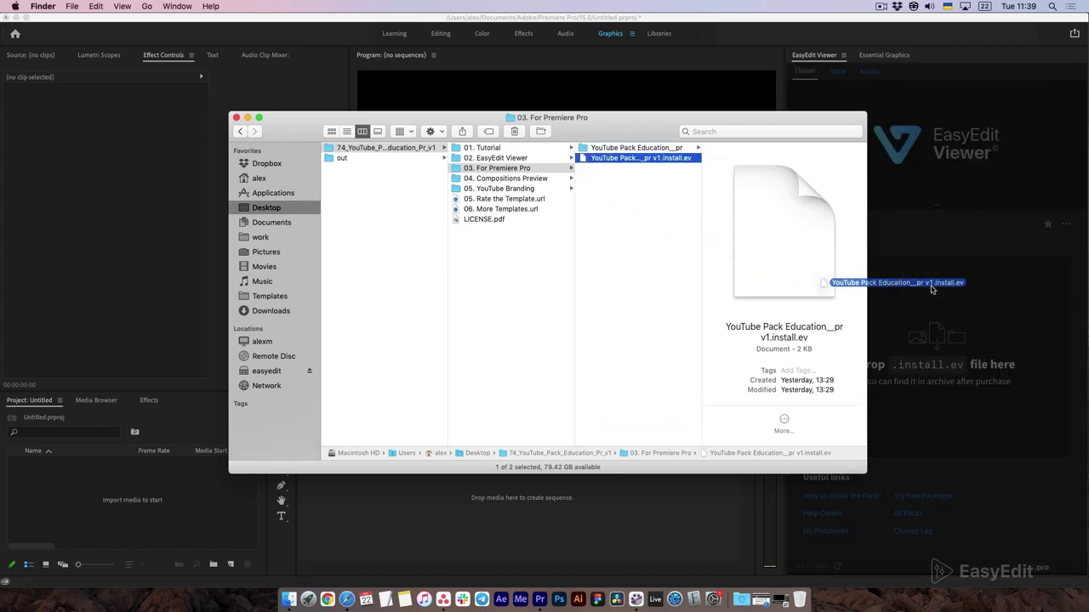
drag(671, 159, 978, 311)
click(945, 163)
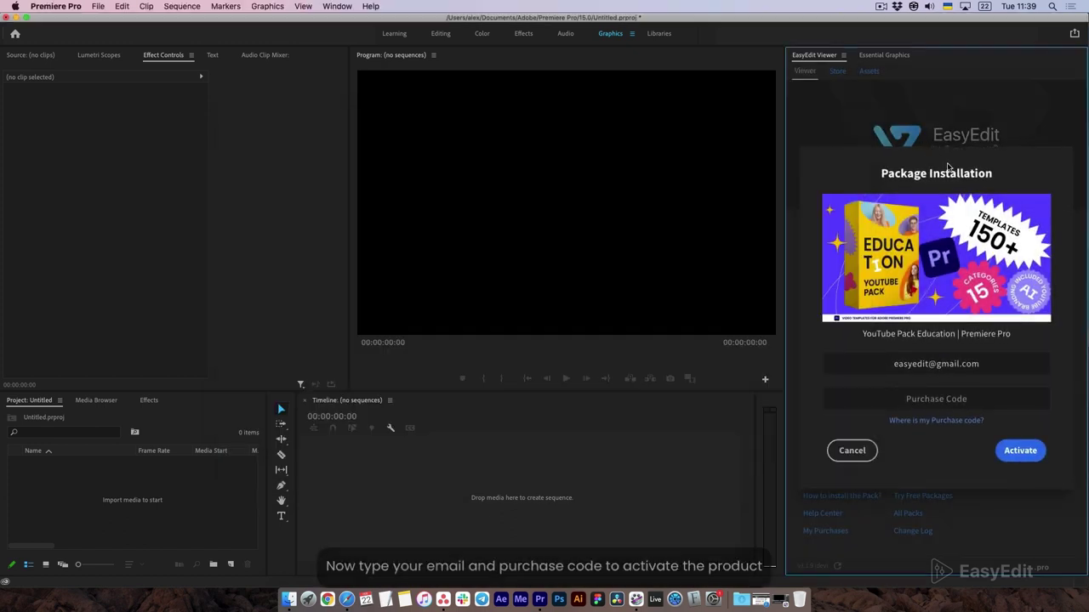
click(940, 400)
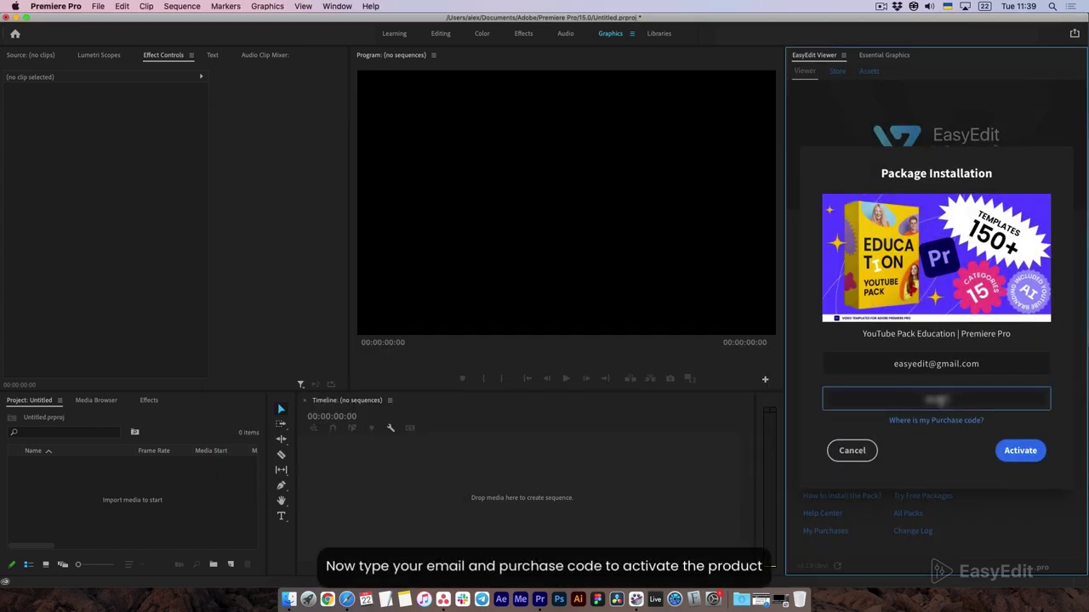
click(1020, 450)
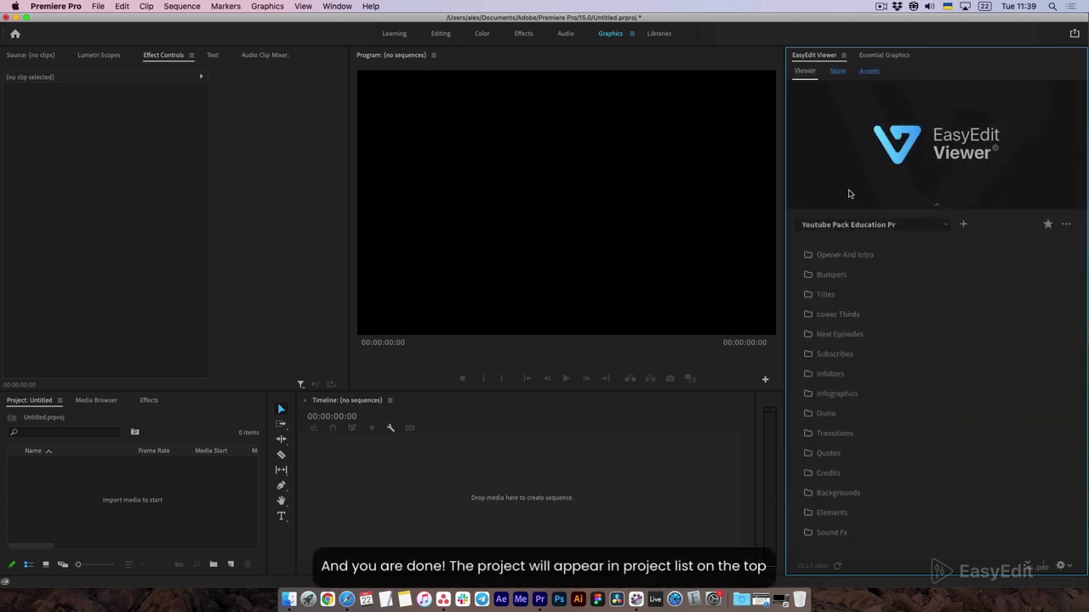
Expand and collapse the Opener And Intro and Bumpers categories to preview templates.
click(813, 254)
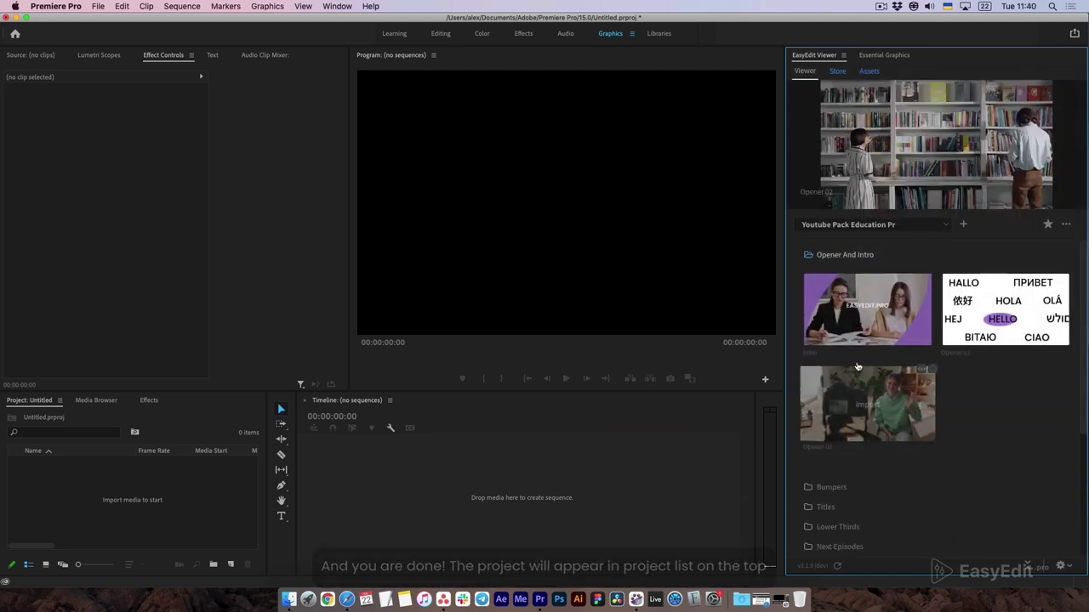
click(844, 254)
click(830, 274)
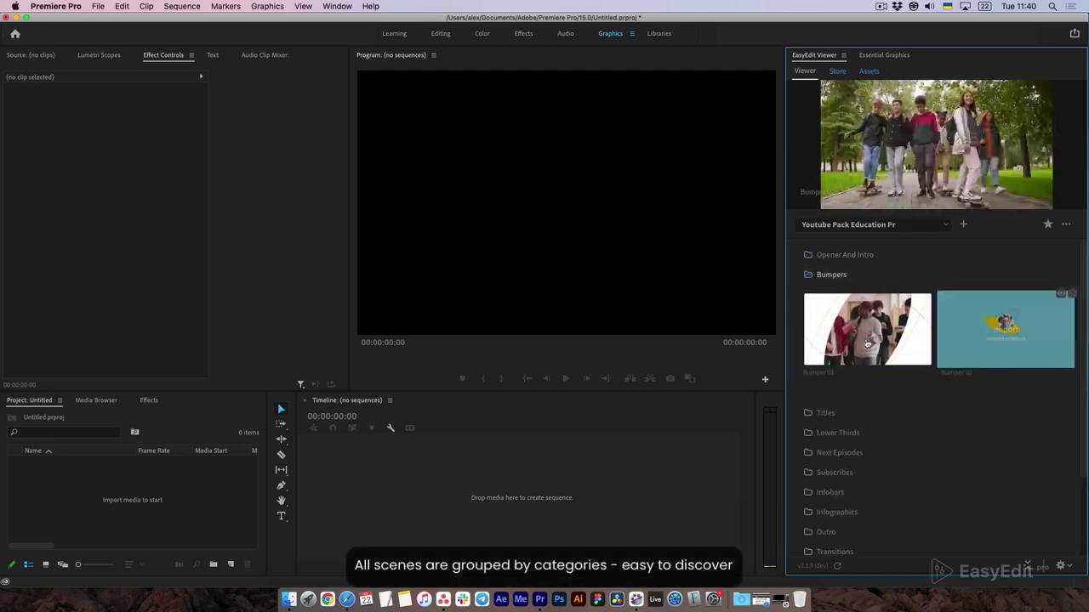
click(827, 274)
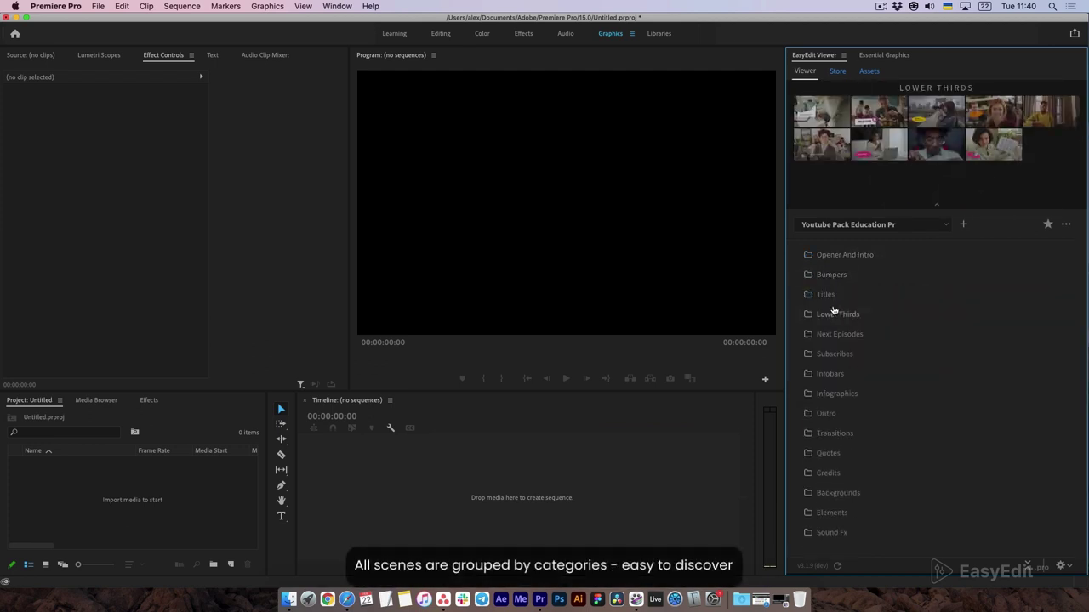
Switch the viewer to gallery-with-sidebar layout, widen it, and scroll down to Elements.
click(1069, 568)
click(1008, 420)
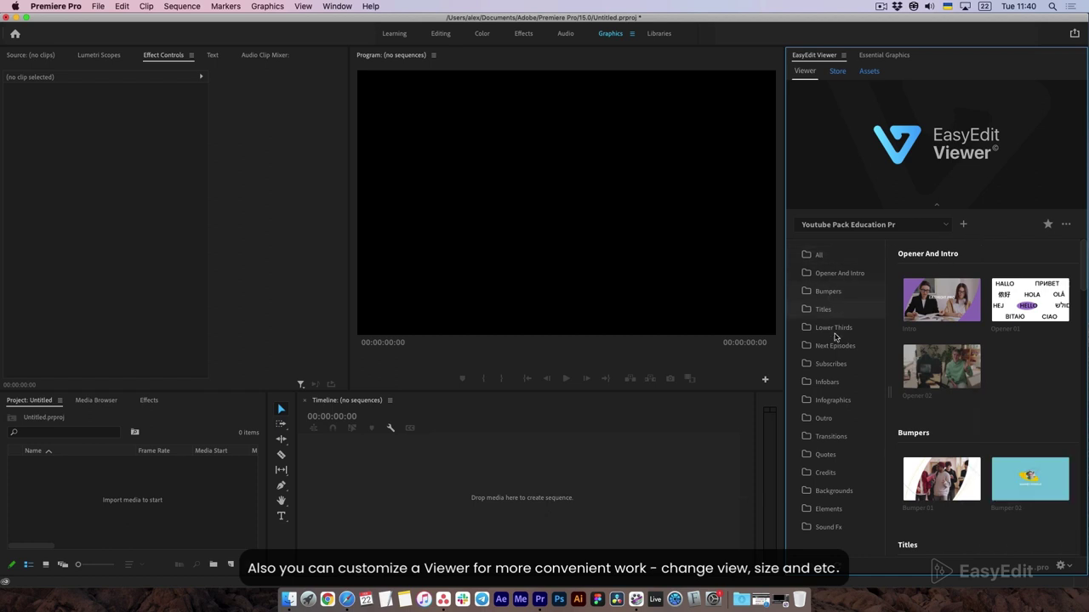
drag(890, 392, 876, 391)
scroll(931, 357, down, 3)
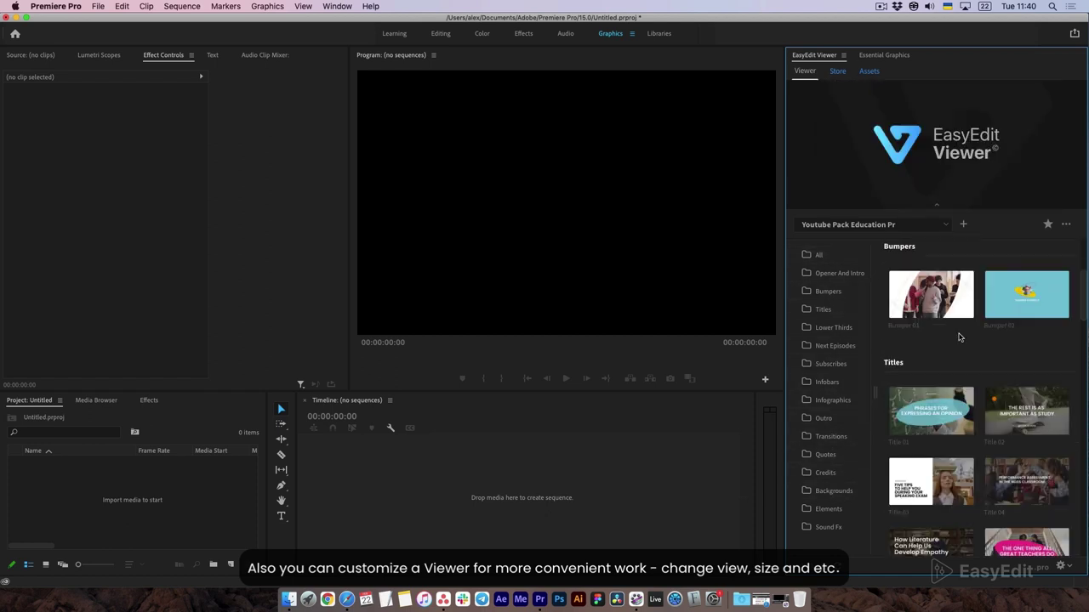
click(933, 207)
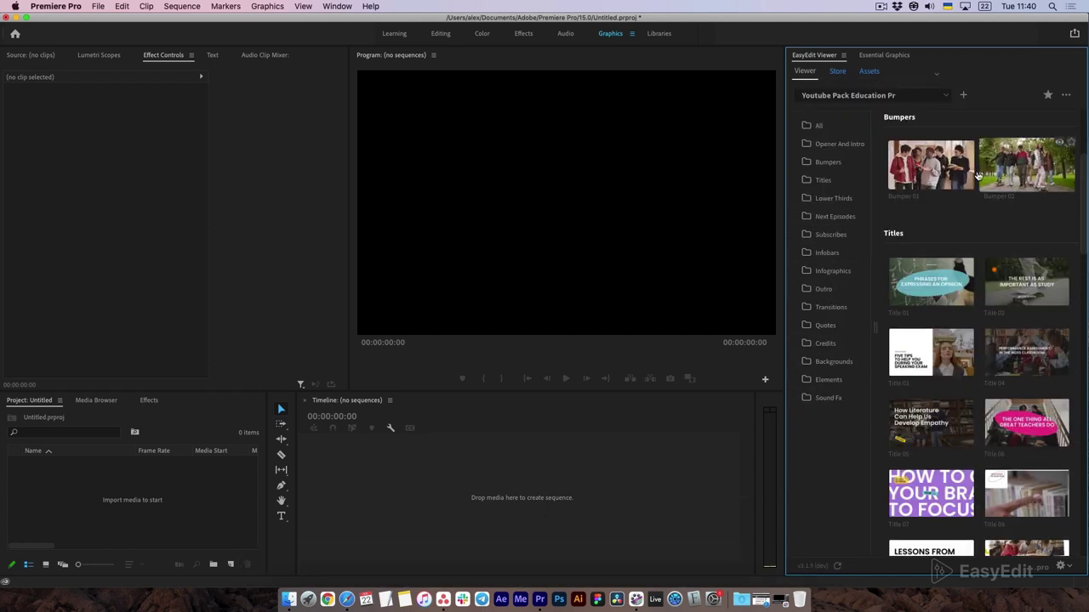
drag(881, 332, 861, 330)
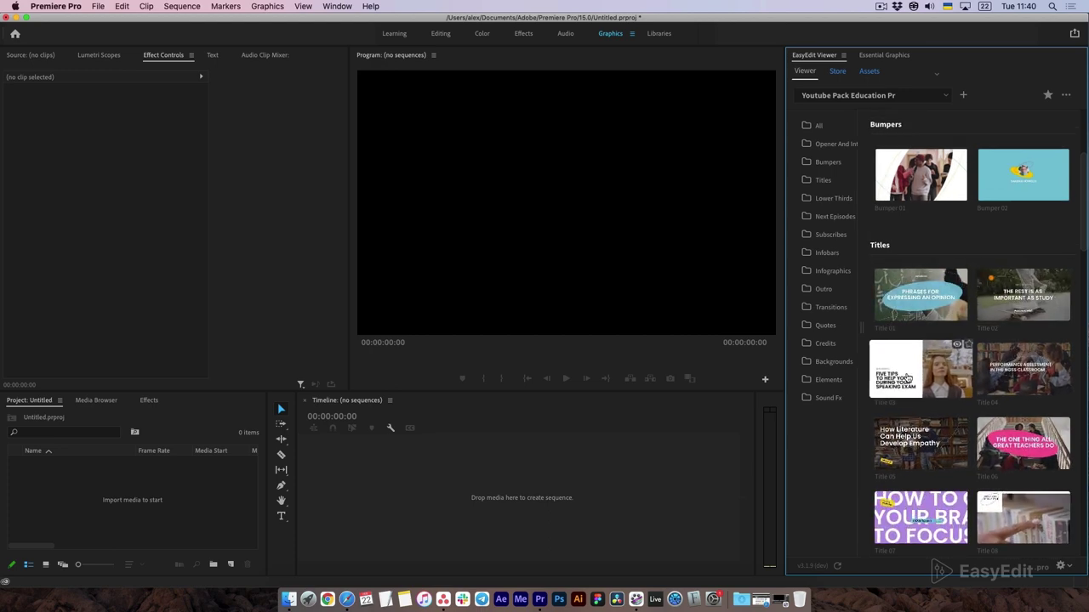
scroll(922, 390, down, 2)
scroll(921, 389, down, 3)
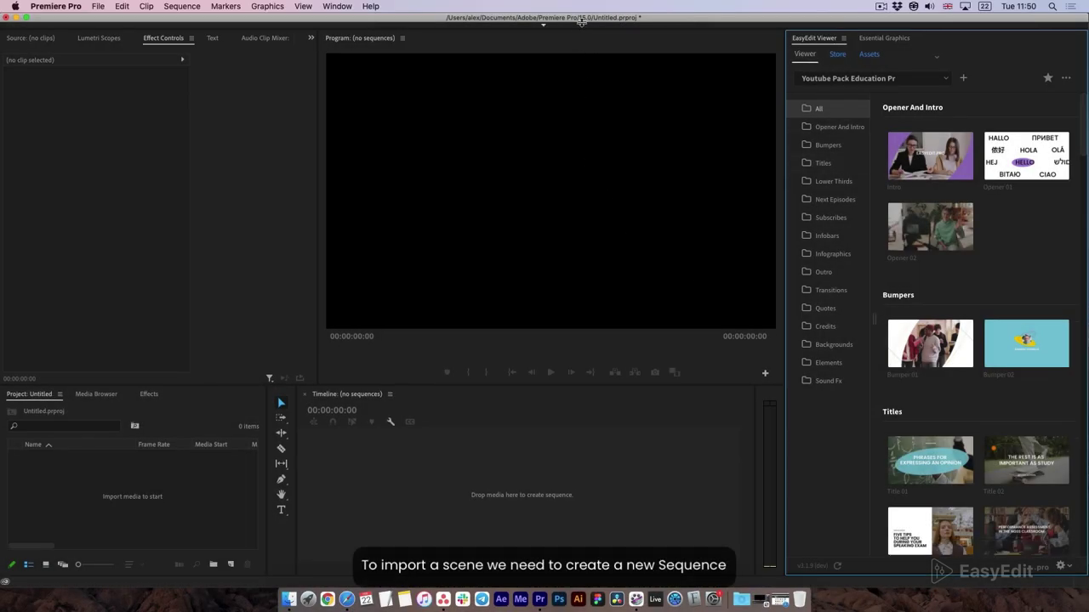
Create a new 1920×1080, 30 fps sequence named Sequence 1.
click(100, 6)
mouse_move(107, 19)
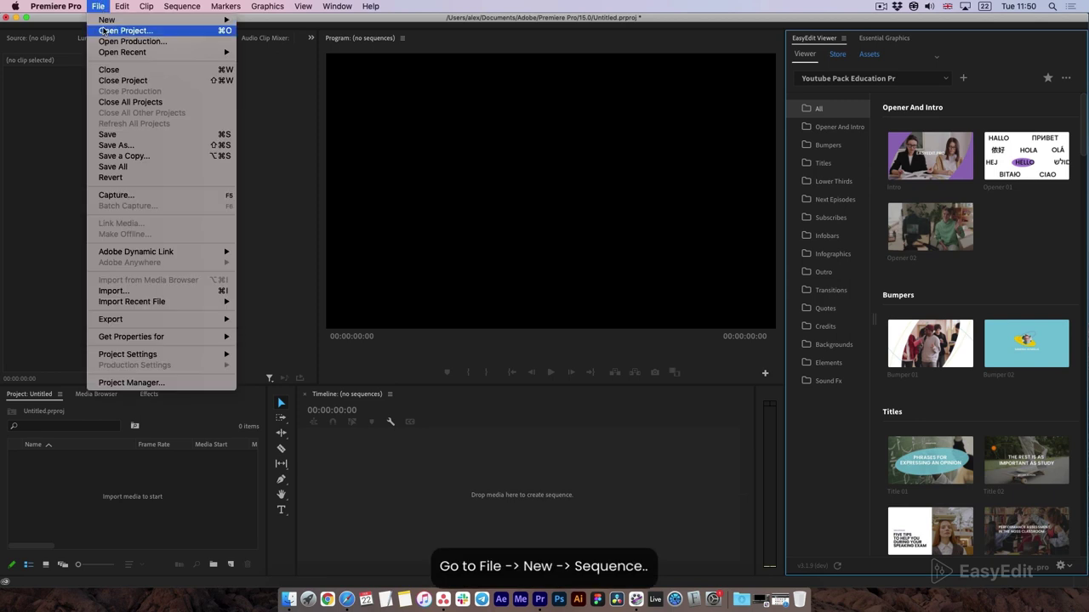
click(332, 44)
click(422, 119)
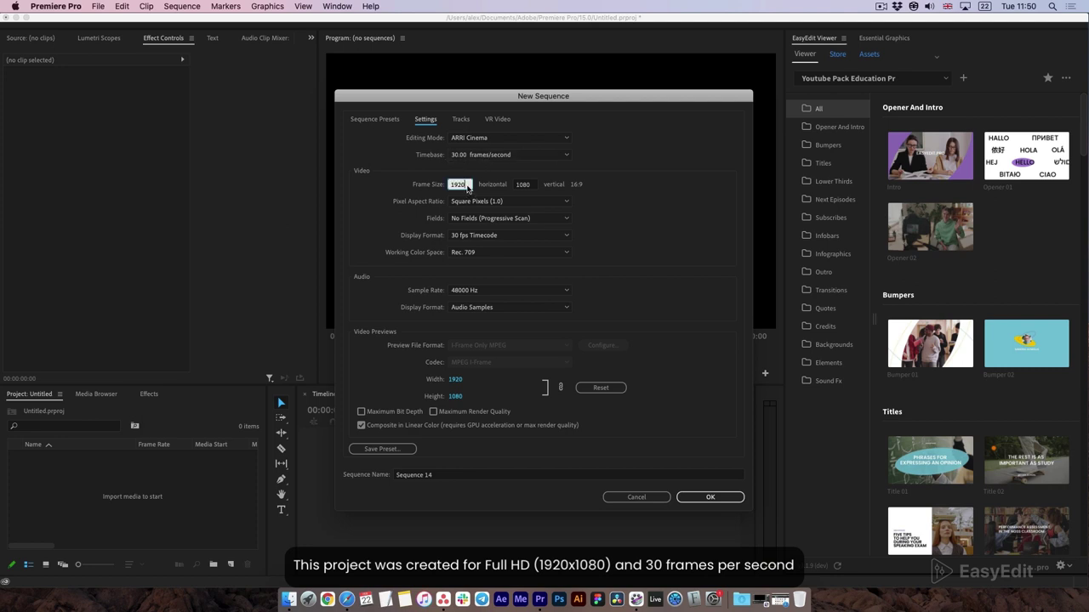
key(Tab)
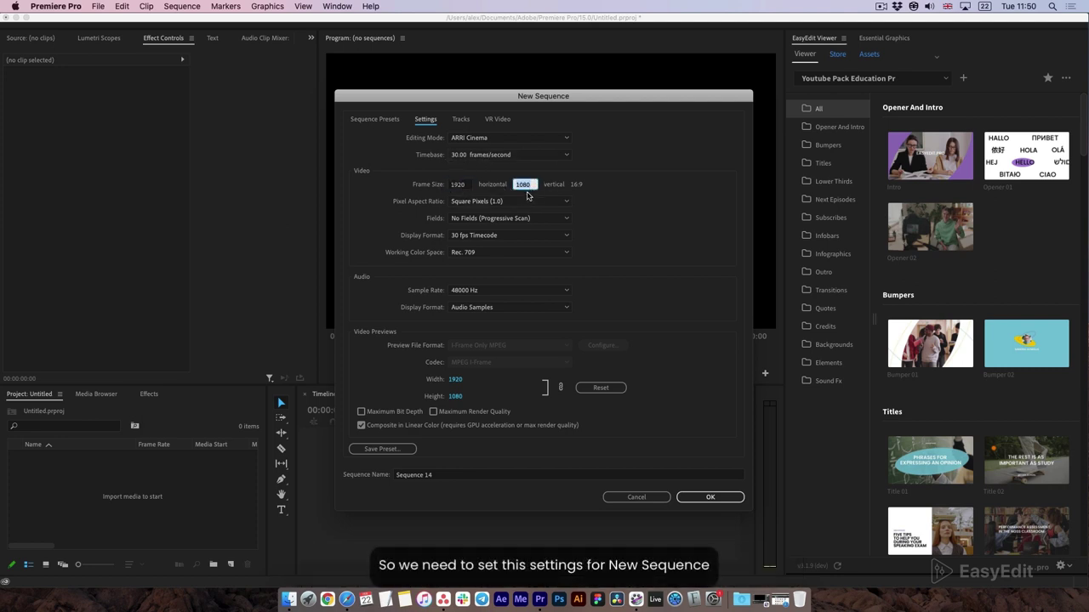
click(459, 478)
key(BackSpace)
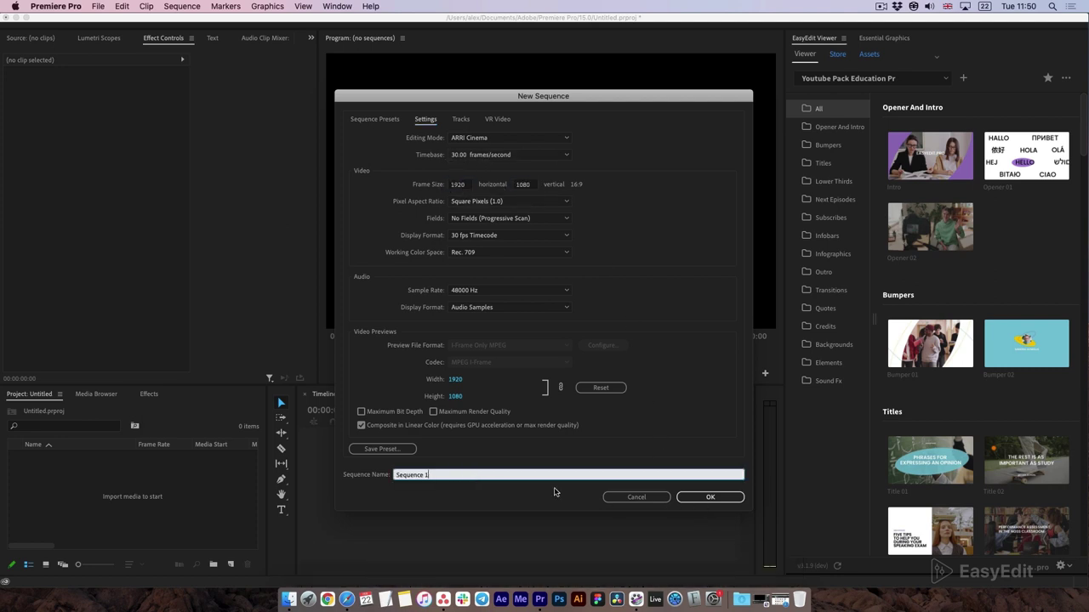
click(725, 502)
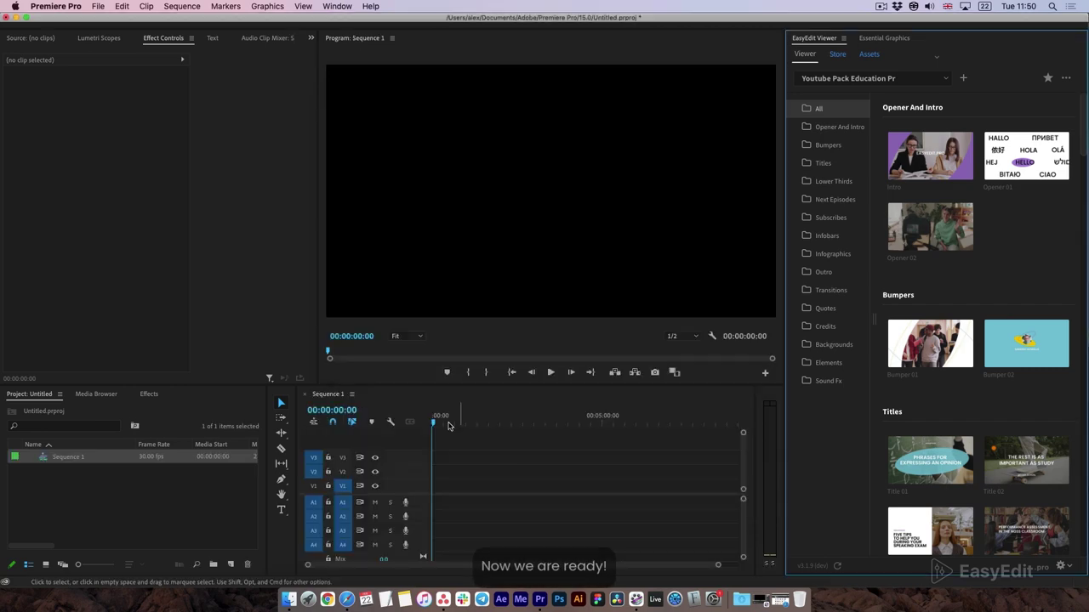
Import coast2.mp4 onto V1 keeping sequence settings, then zoom to fit and park the playhead near 11 seconds.
click(290, 599)
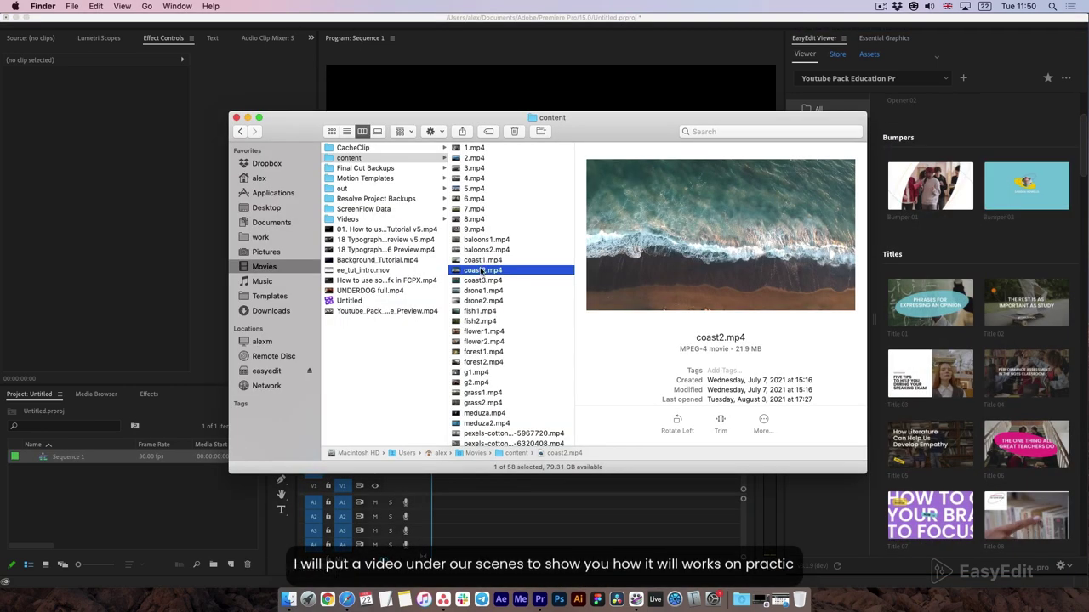
drag(101, 507, 94, 509)
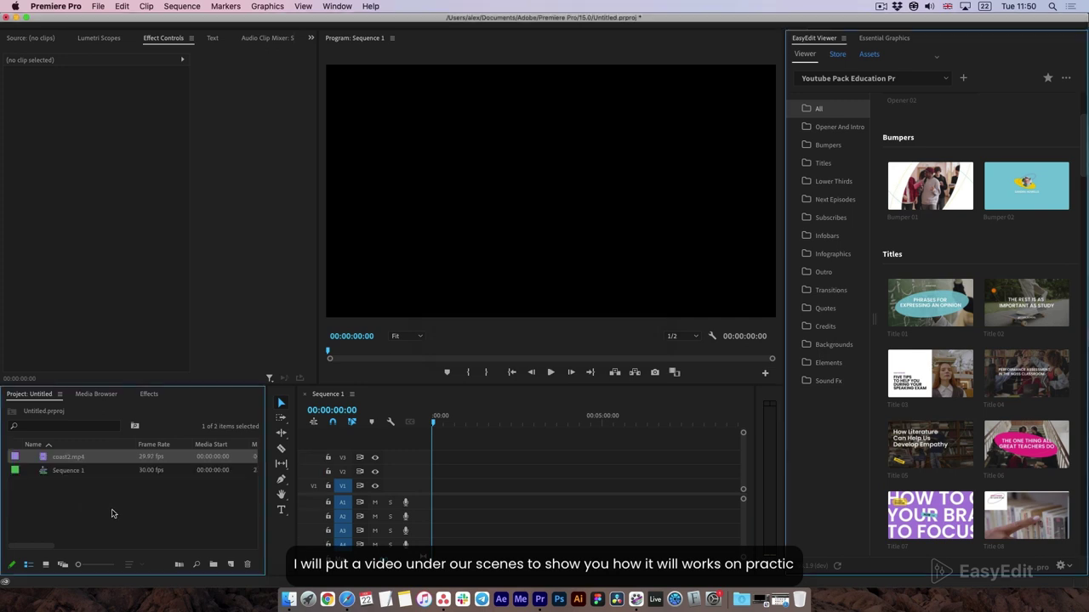
drag(69, 459, 438, 485)
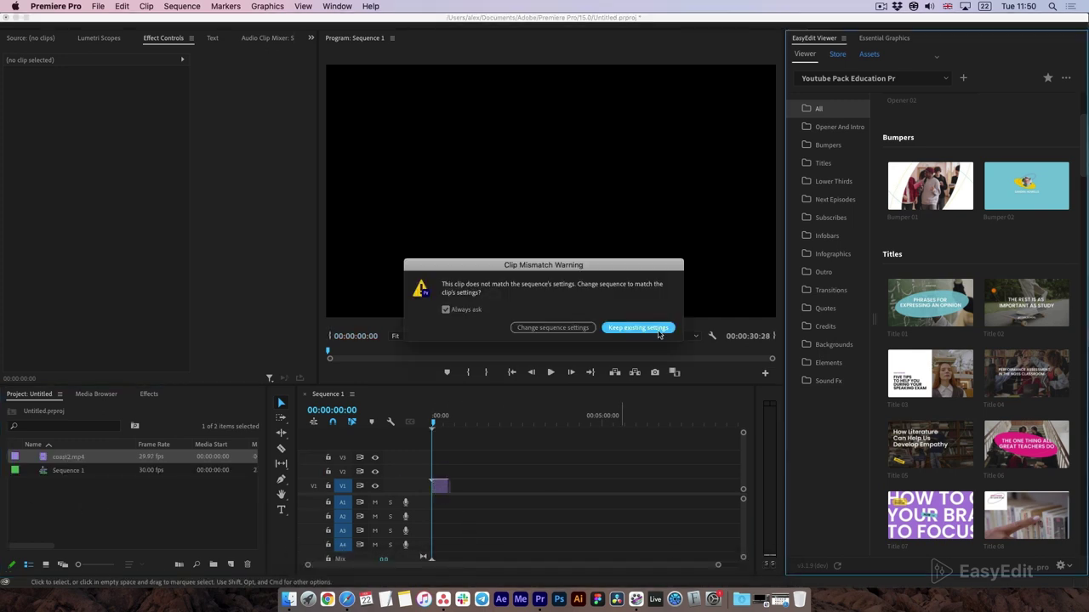
click(656, 328)
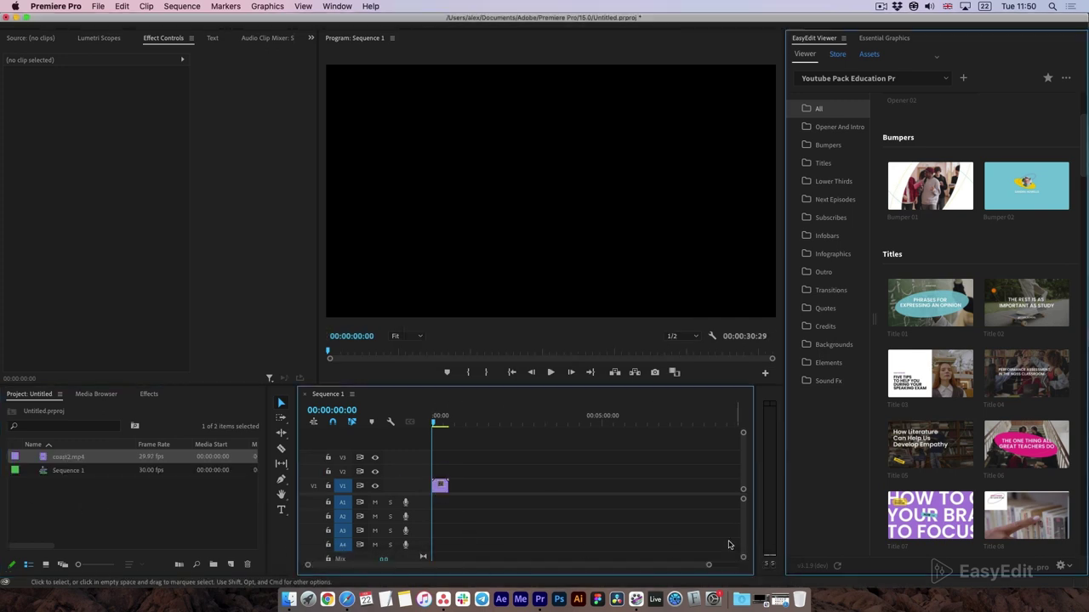
drag(717, 565, 574, 568)
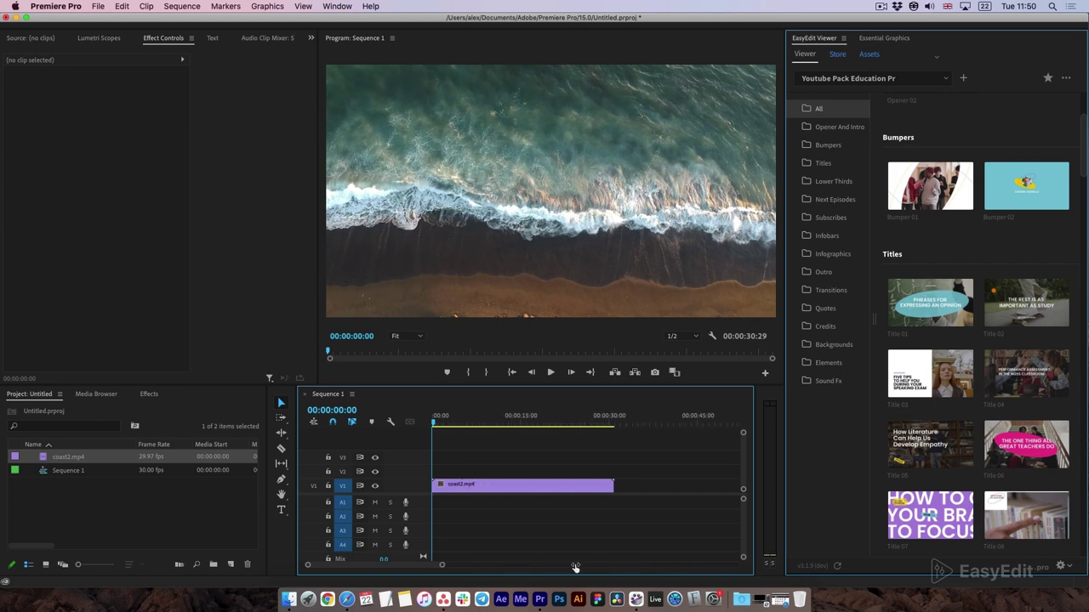
drag(493, 416, 515, 417)
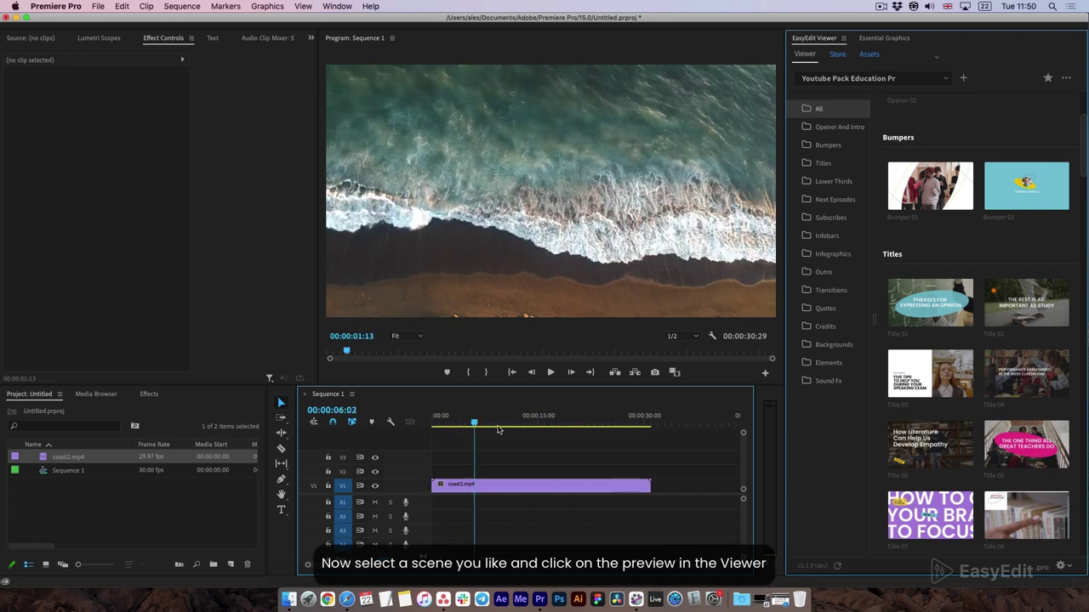
Insert the Bumper 01 template at the playhead over the coast clip and scrub into it to preview.
click(936, 179)
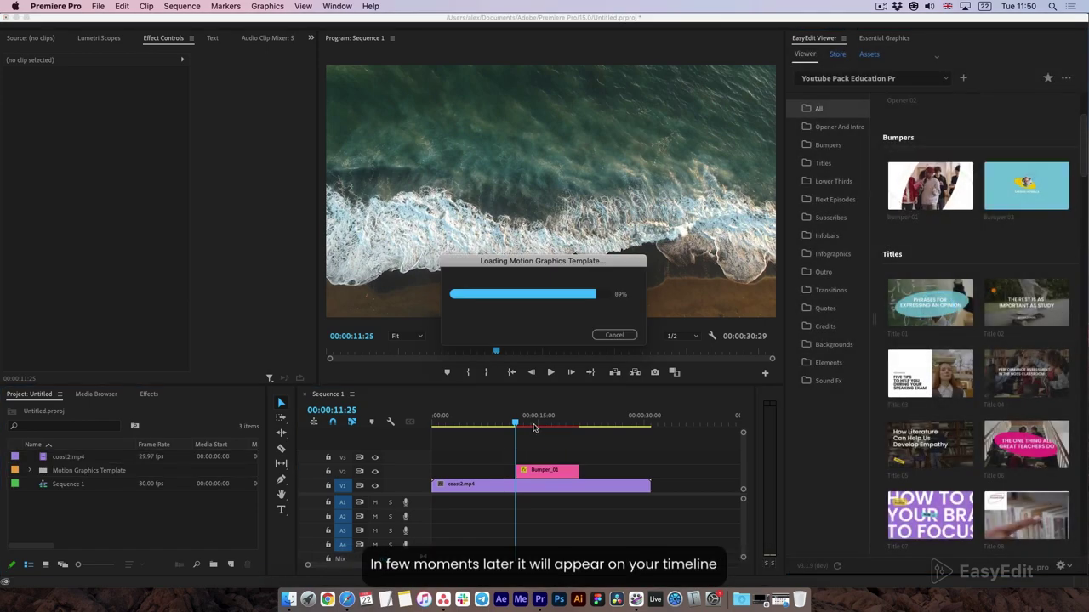
drag(514, 425, 547, 433)
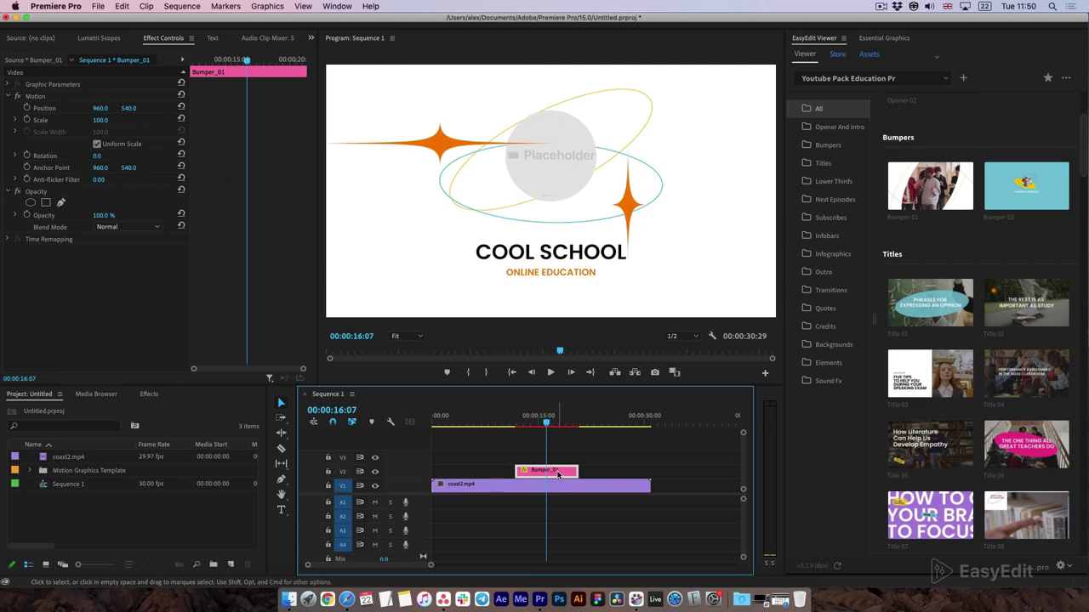
In Essential Graphics, replace the COOL SCHOOL headline with 'Type Your Text'.
click(895, 40)
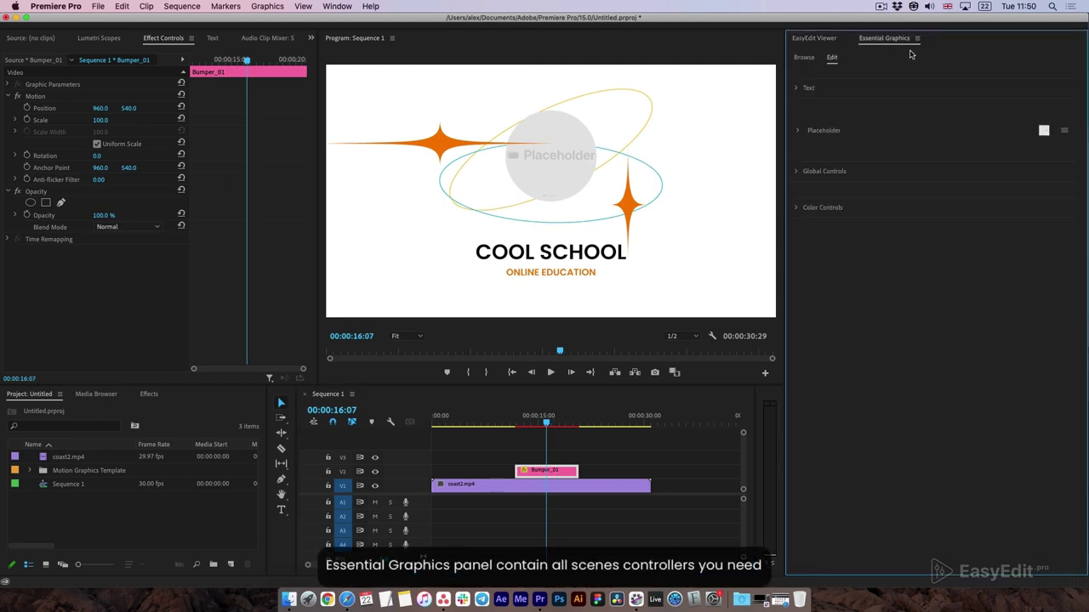
click(349, 7)
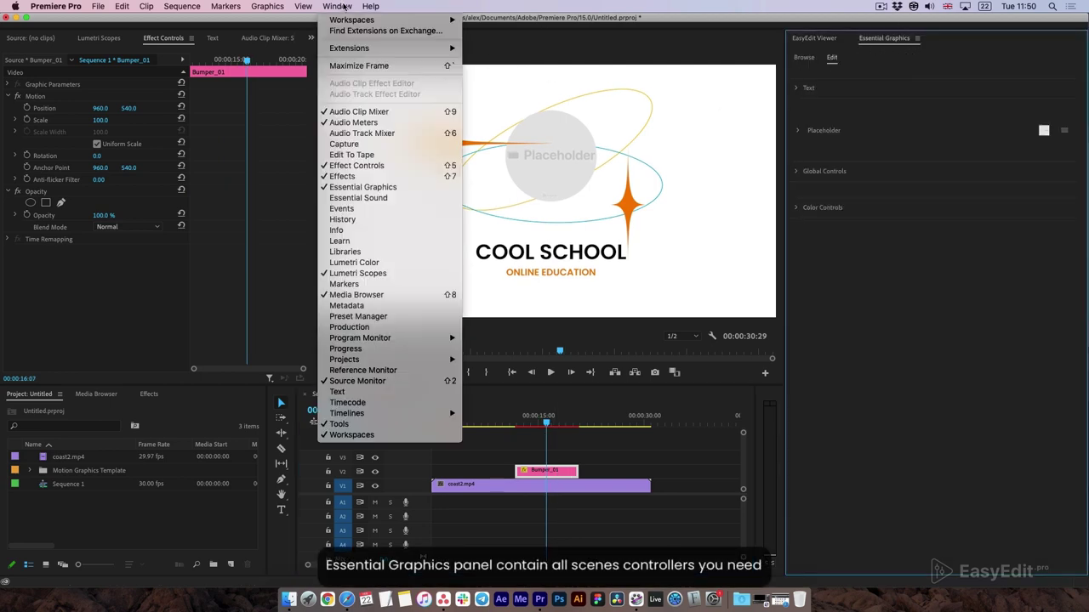
click(398, 194)
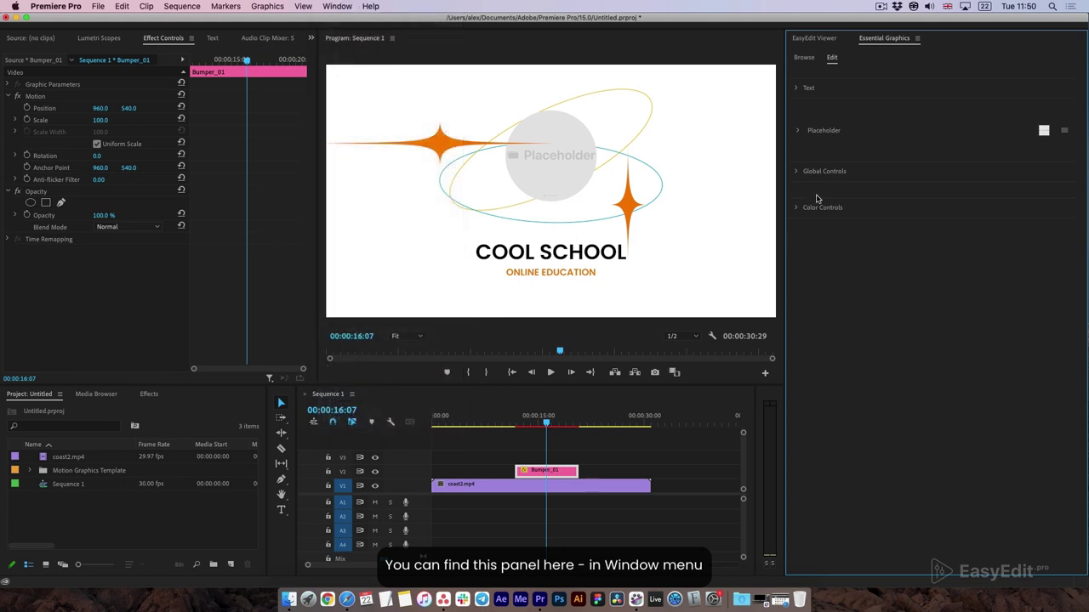
click(795, 88)
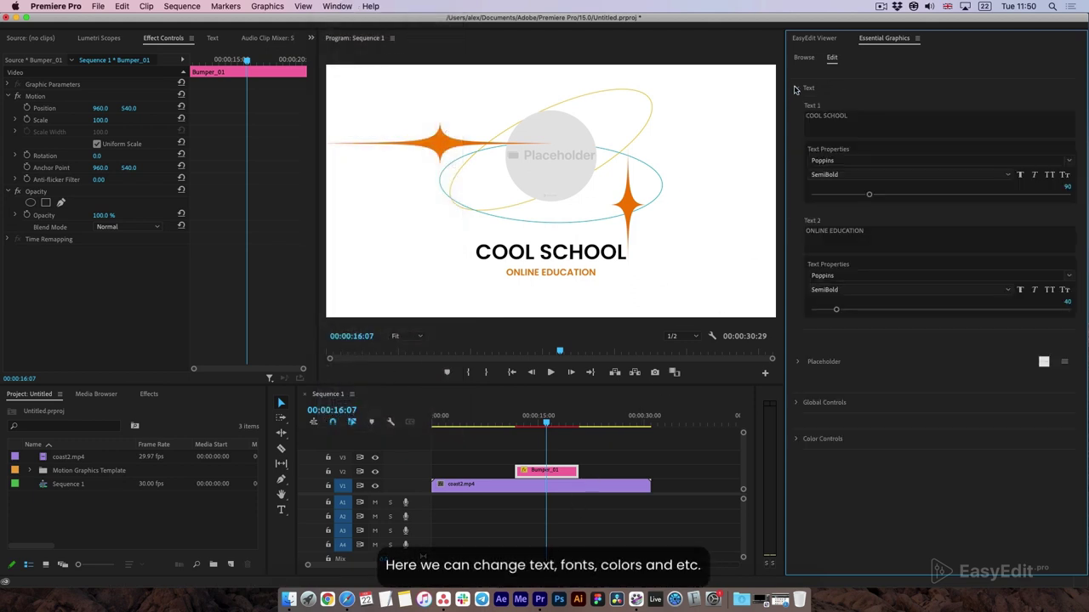
click(864, 117)
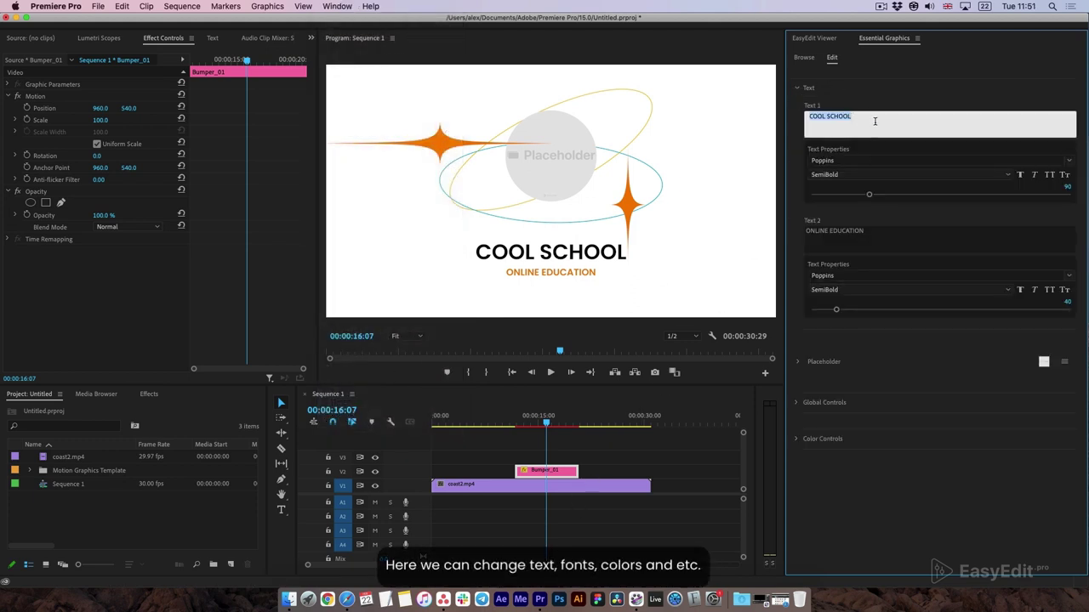
text(Type Your Text)
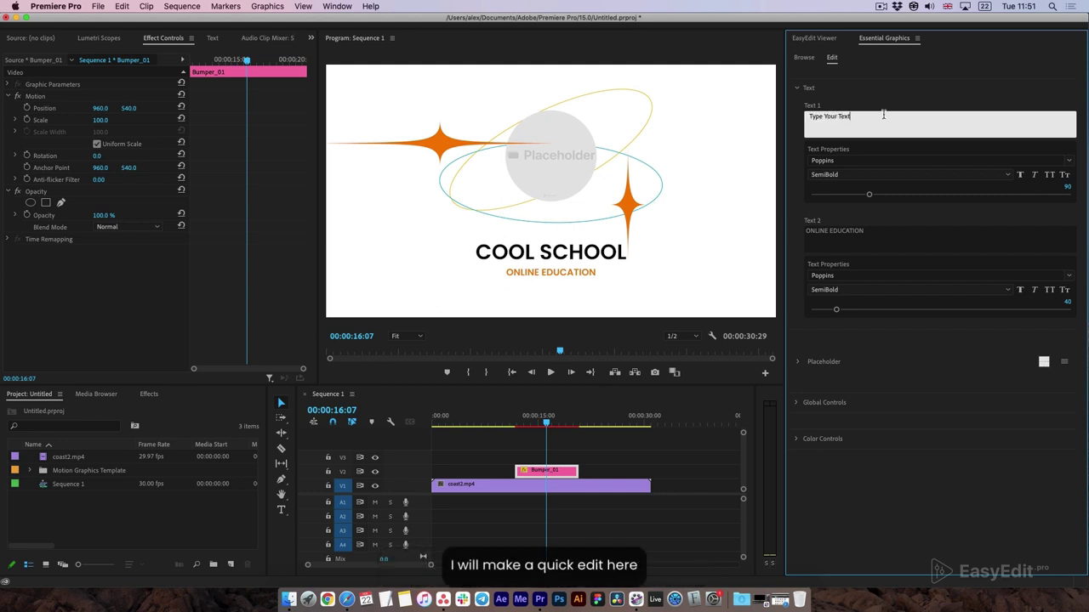
click(903, 104)
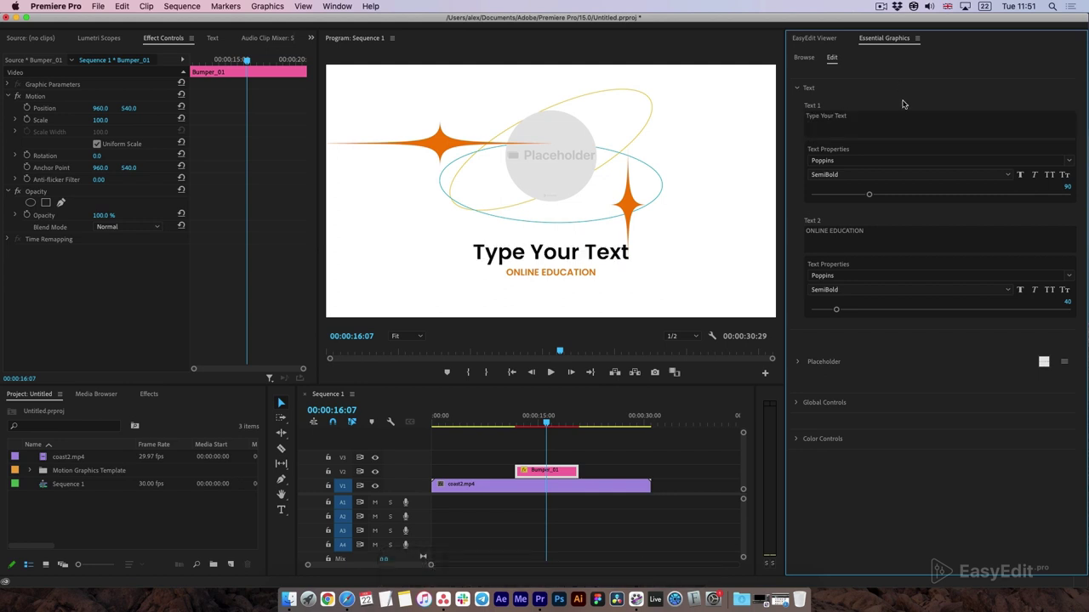
Set the headline to Roboto Black at size 127 and shrink ONLINE EDUCATION to size 36.
click(1070, 162)
click(858, 244)
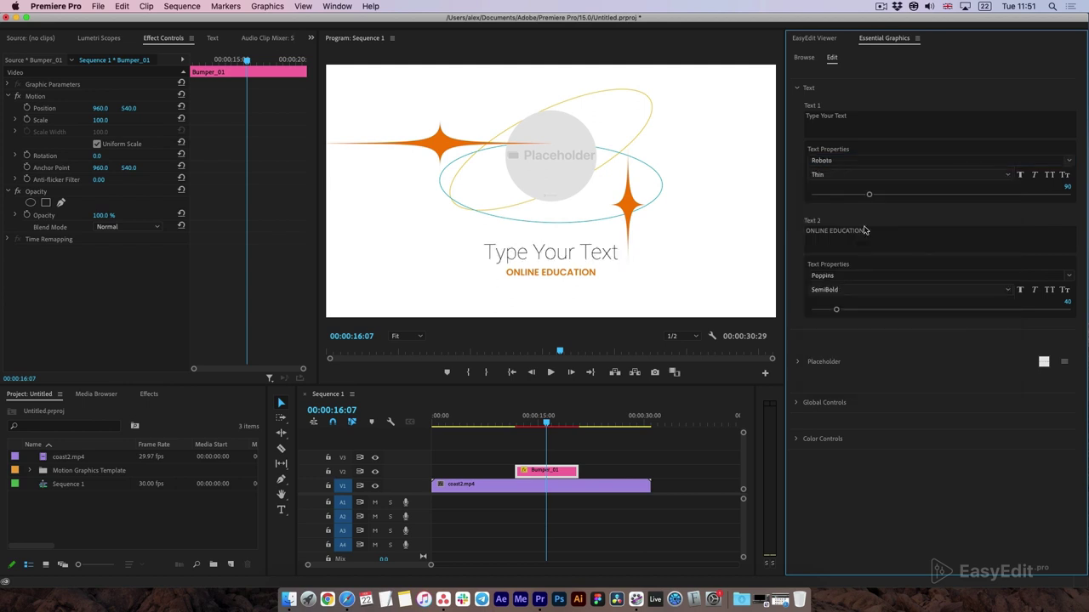
click(880, 177)
click(824, 310)
drag(869, 194, 893, 194)
drag(836, 311, 833, 311)
click(796, 88)
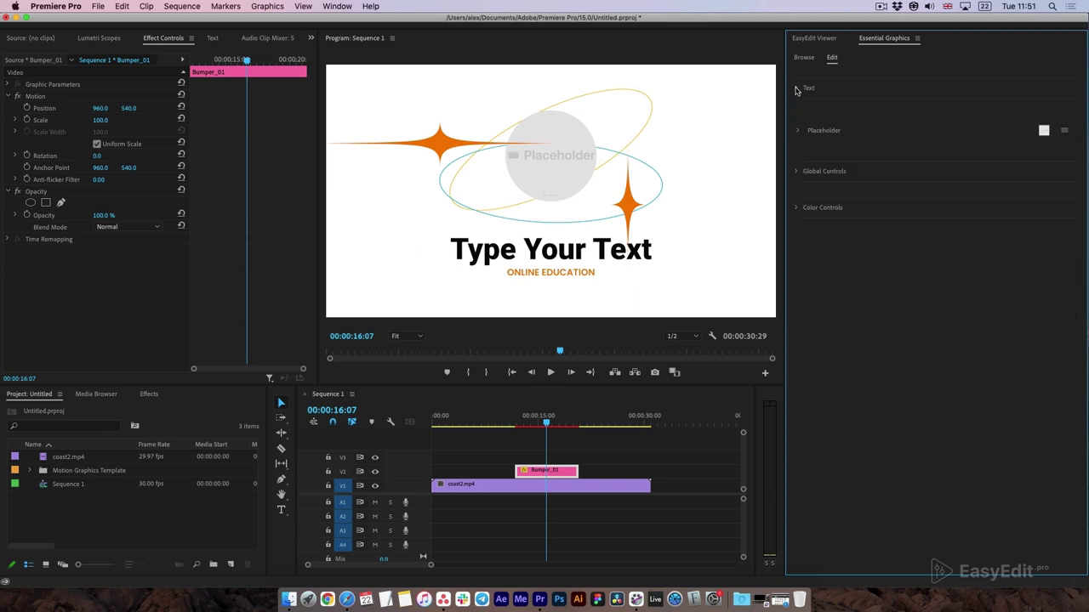
click(795, 171)
Nudge the headline right, then set a light pink background and a green second ellipse.
drag(1027, 189, 1051, 188)
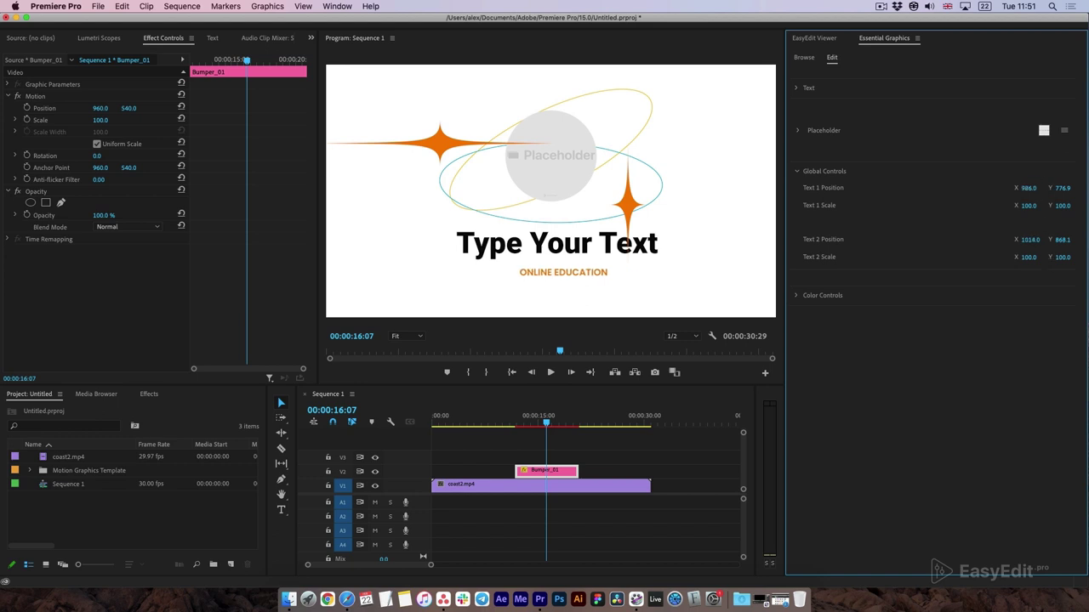
click(797, 171)
click(797, 207)
click(813, 311)
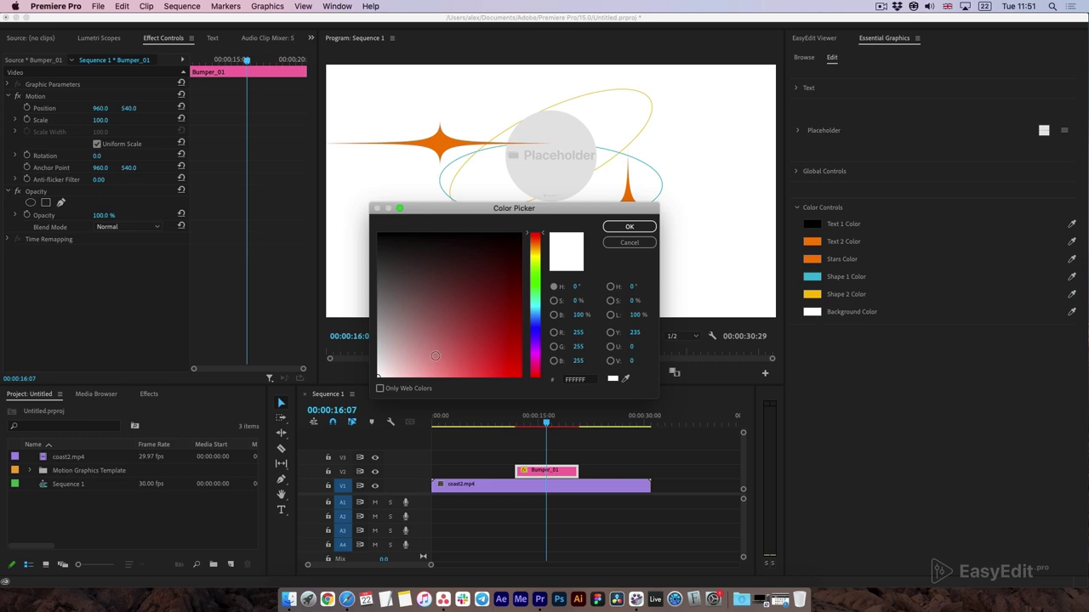
click(387, 376)
click(630, 226)
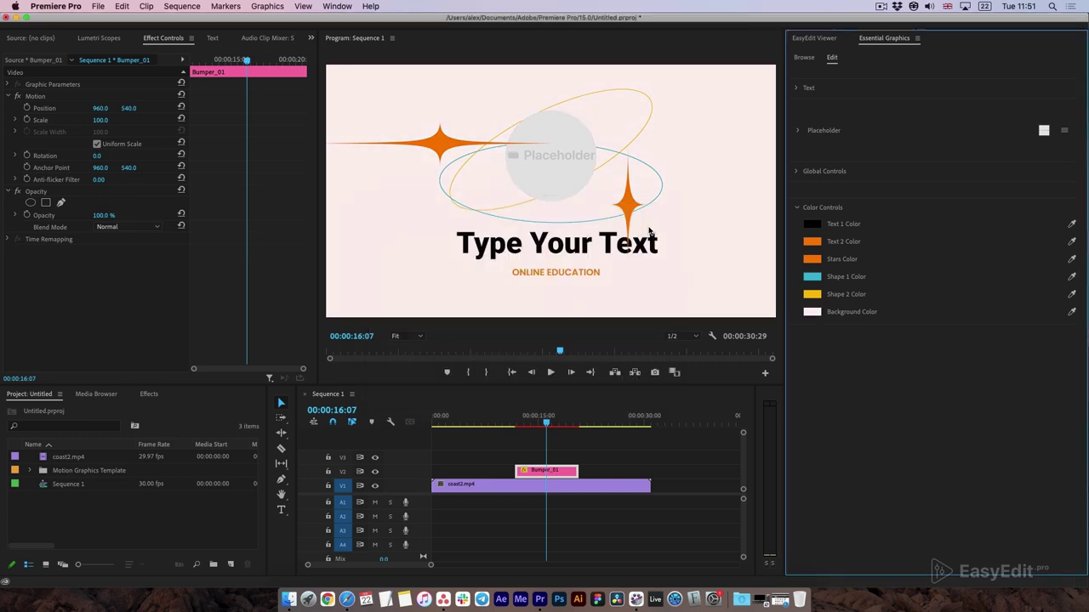
click(813, 294)
click(536, 285)
click(630, 227)
Color the stars cyan and the ONLINE EDUCATION text black.
click(812, 260)
click(536, 311)
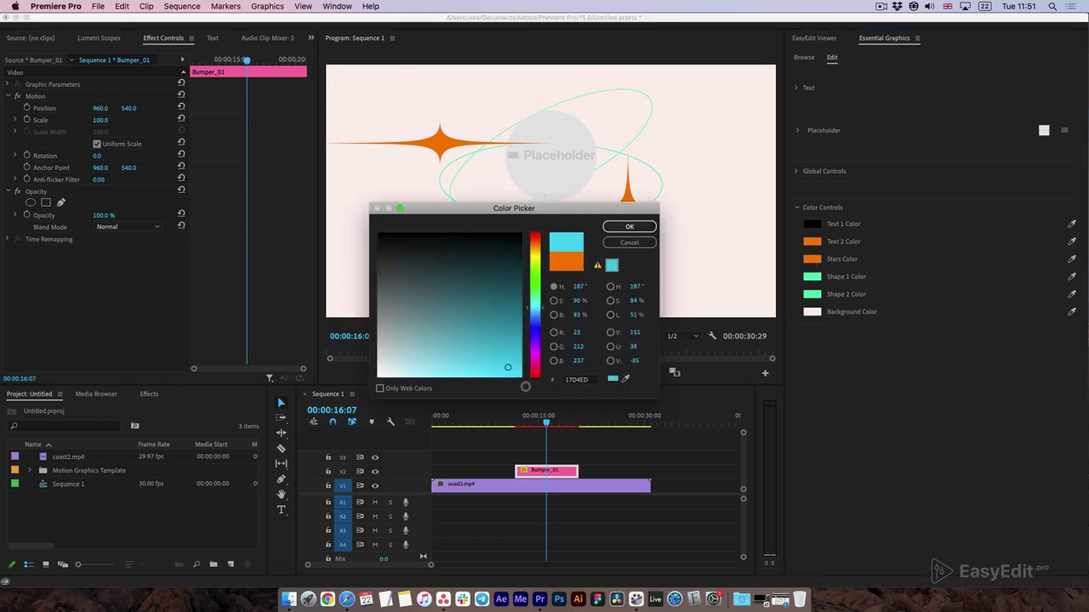
click(630, 226)
click(816, 242)
drag(449, 306, 315, 393)
click(517, 269)
click(629, 227)
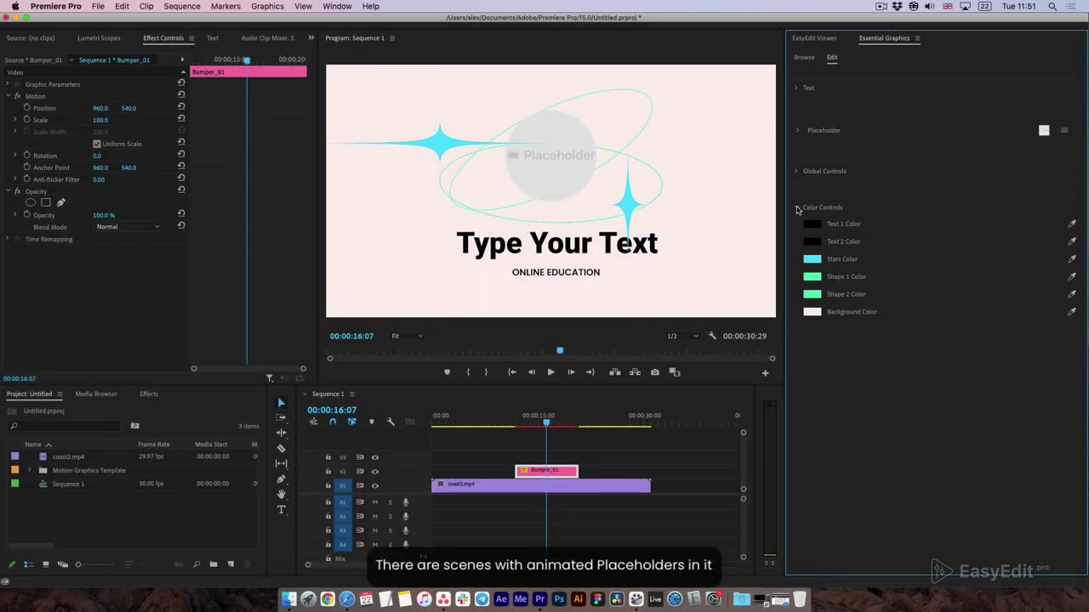
Show the Placeholder settings, then import the Unsplash portrait from Pictures into the Project panel.
click(798, 209)
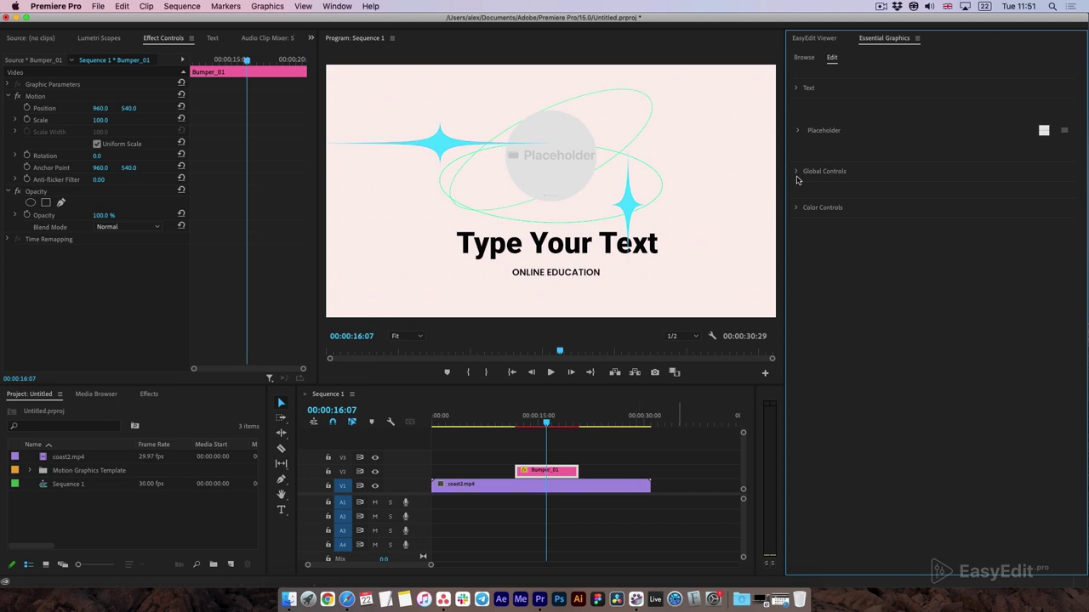
click(797, 131)
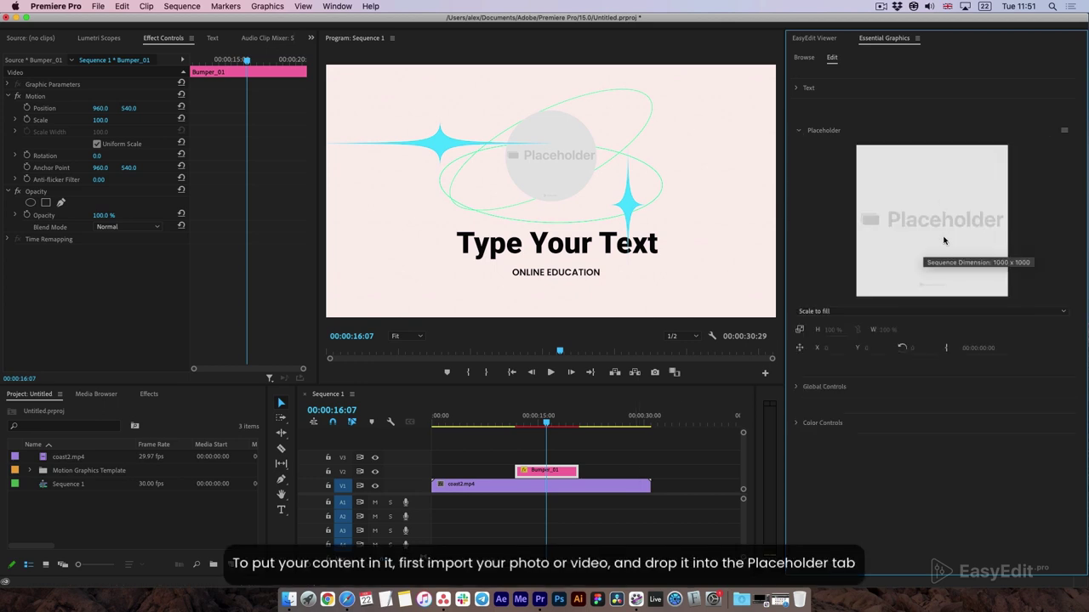
click(154, 518)
click(290, 600)
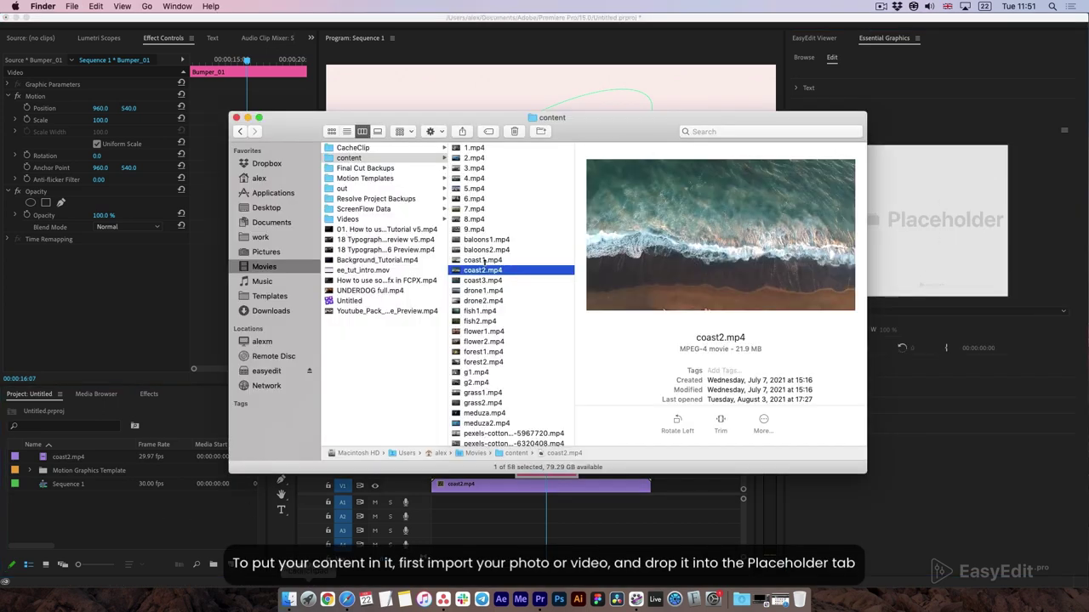
click(265, 252)
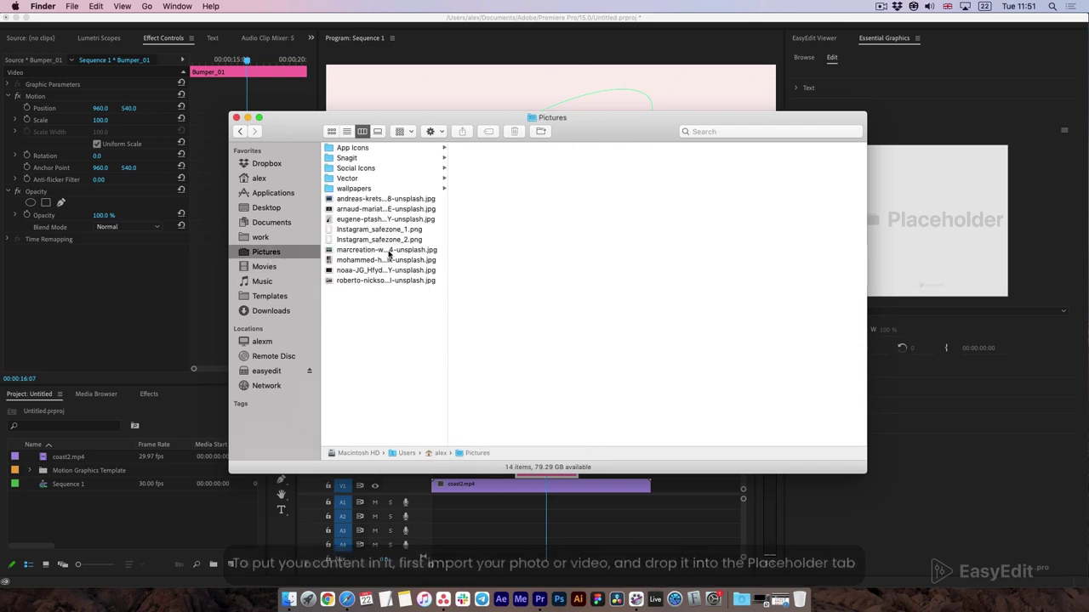
drag(388, 250, 109, 518)
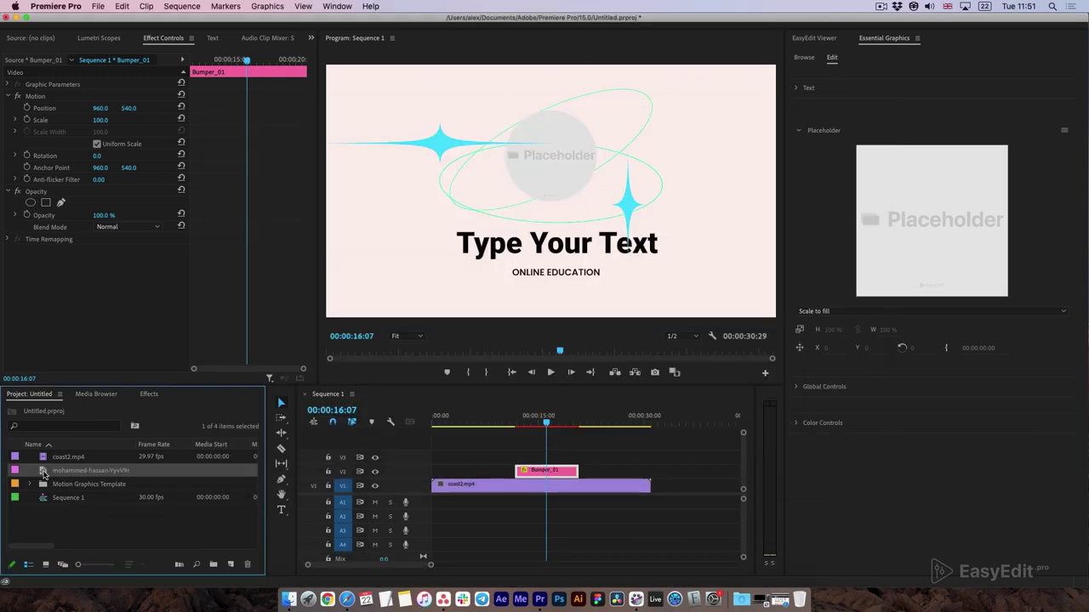
Drop the imported portrait onto the bumper's Placeholder box and scrub to check the circular photo.
drag(43, 474, 838, 325)
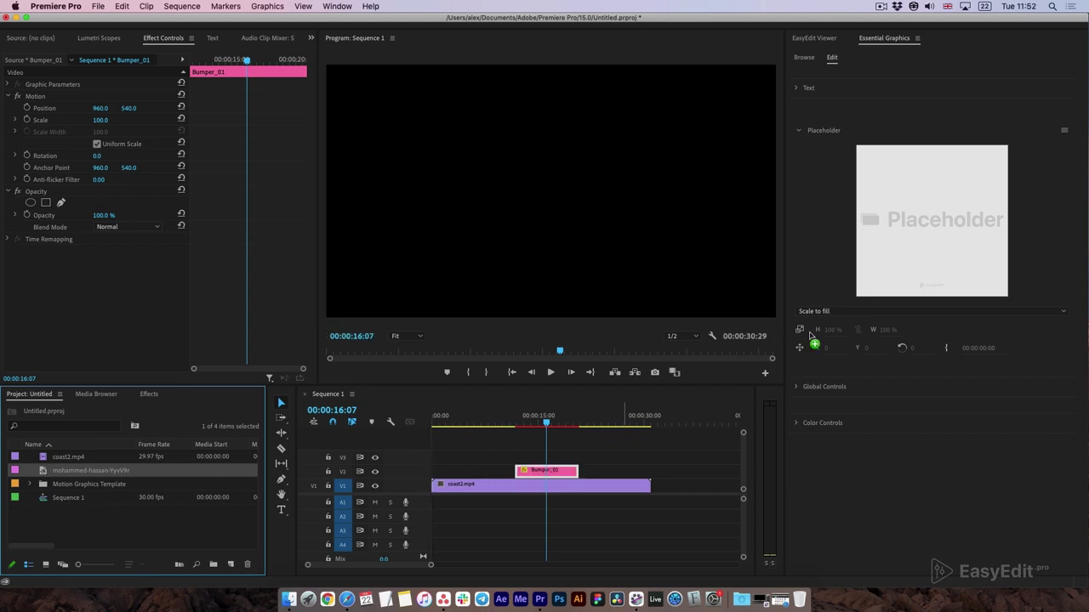
drag(923, 244, 926, 244)
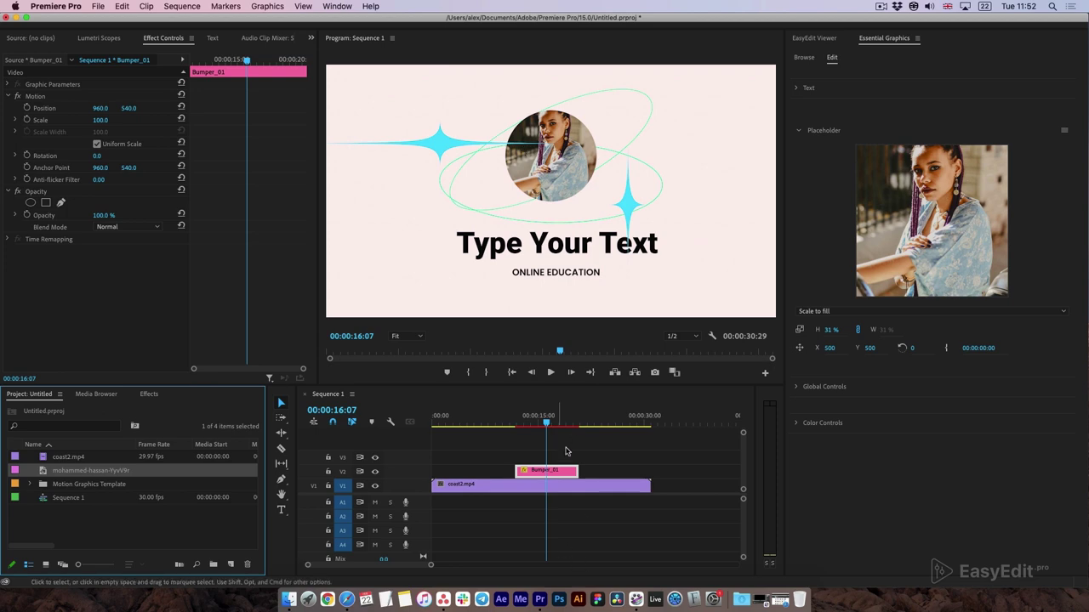
click(515, 421)
drag(515, 423, 517, 424)
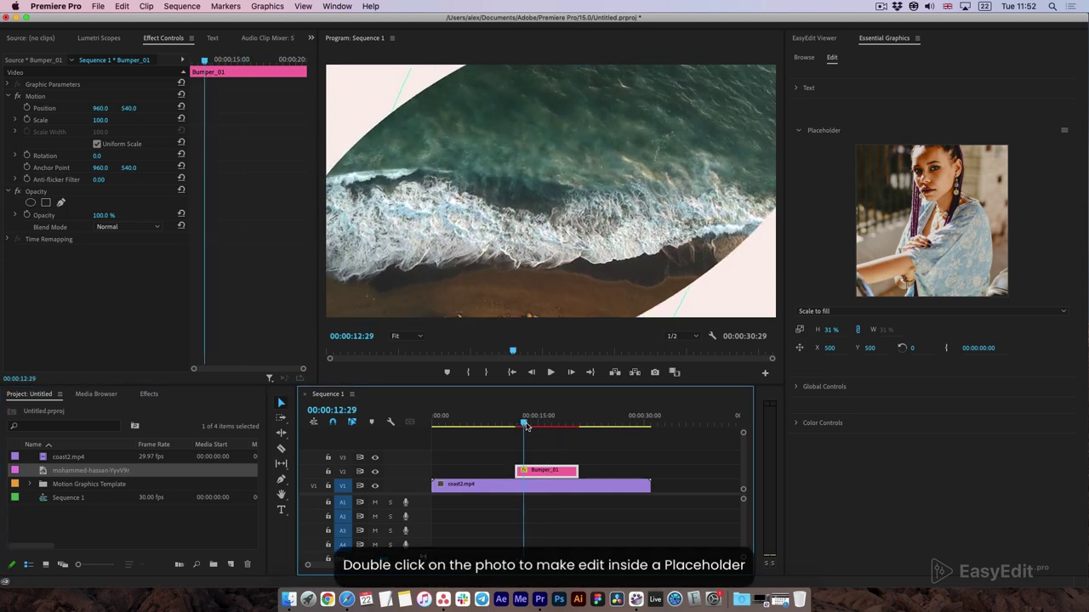
drag(527, 427, 548, 423)
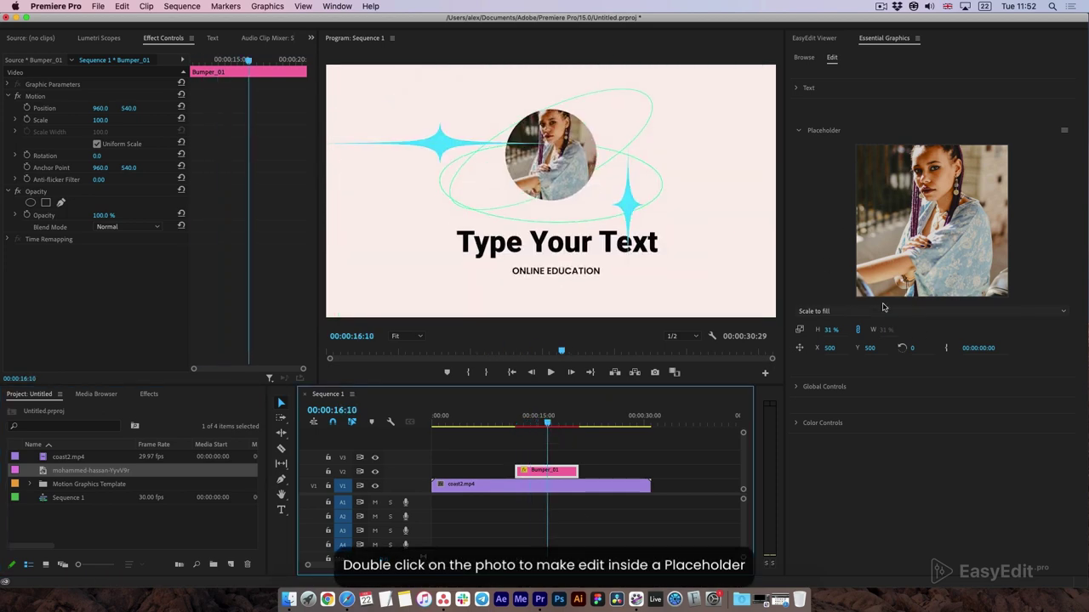
Open the placeholder's sequence and drag the photo down so the woman's face is centred.
double_click(960, 193)
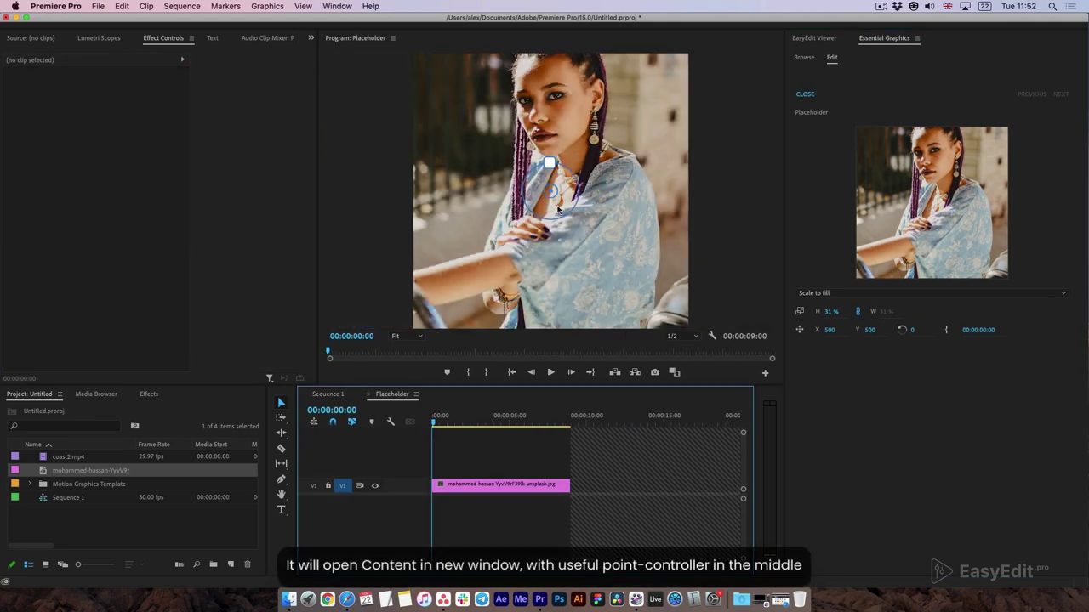
mouse_move(558, 210)
mouse_down()
mouse_move(572, 169)
mouse_move(548, 186)
mouse_move(584, 267)
mouse_up()
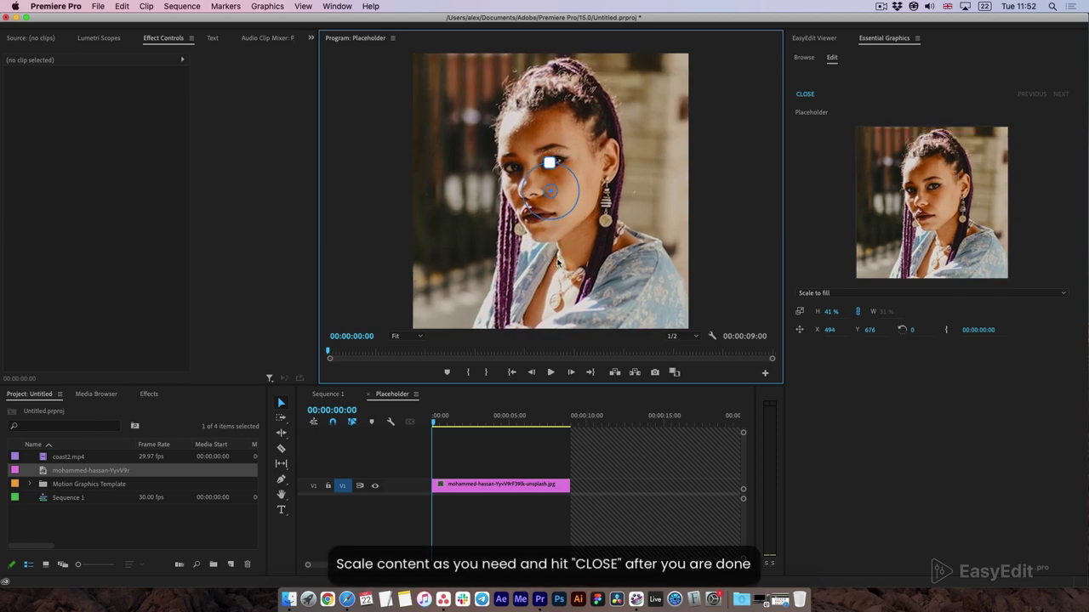
Close placeholder editing and scrub Sequence 1 to preview the bumper with the centred face.
click(805, 93)
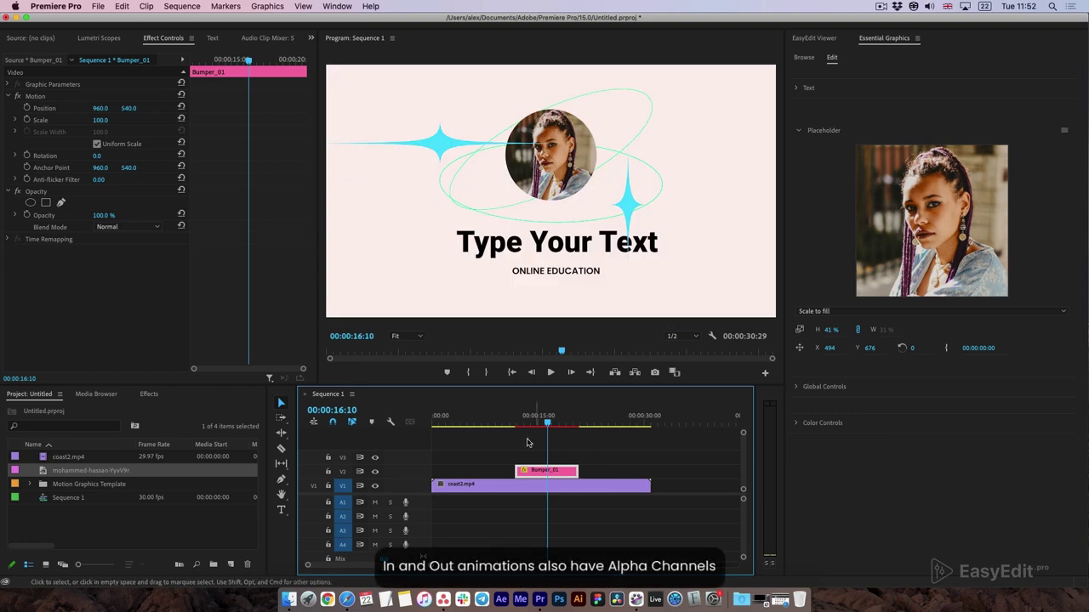
drag(529, 422, 588, 428)
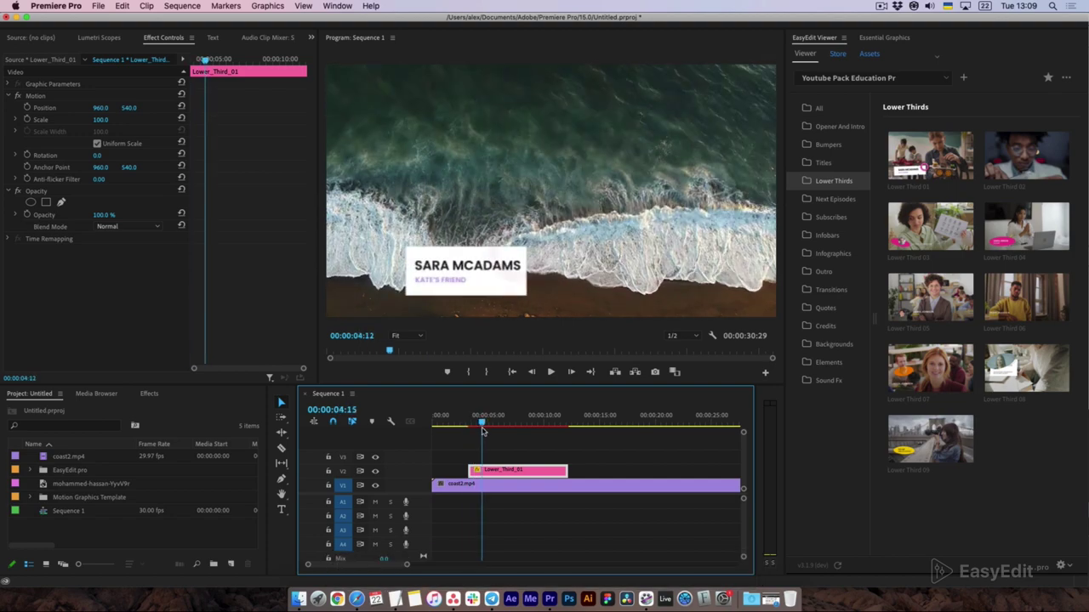
Extend Lower_Third_01's end on V2 and trim its start later, to about sixteen seconds.
drag(497, 433, 510, 436)
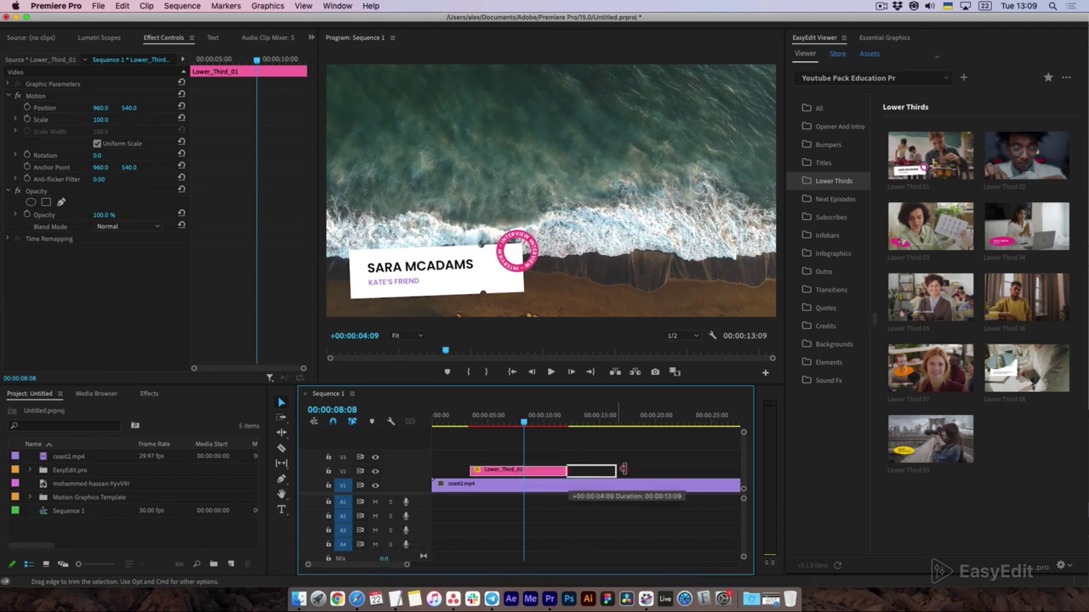
drag(550, 473, 695, 471)
drag(539, 428, 669, 445)
drag(474, 472, 617, 471)
click(622, 417)
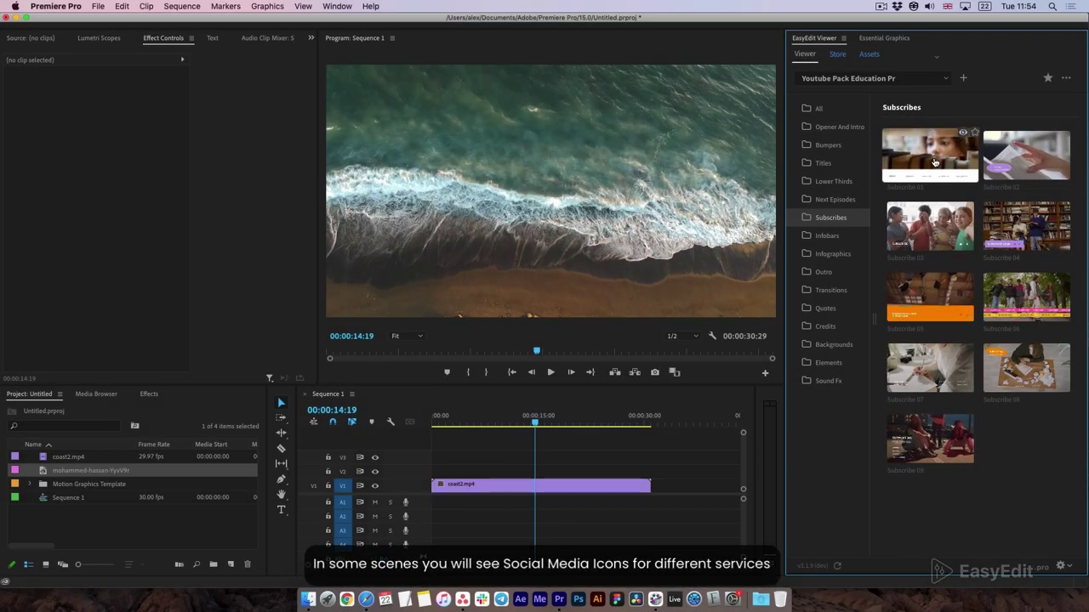
Add the Subscribe_01 graphic at the playhead and scrub to preview its social icons.
click(934, 161)
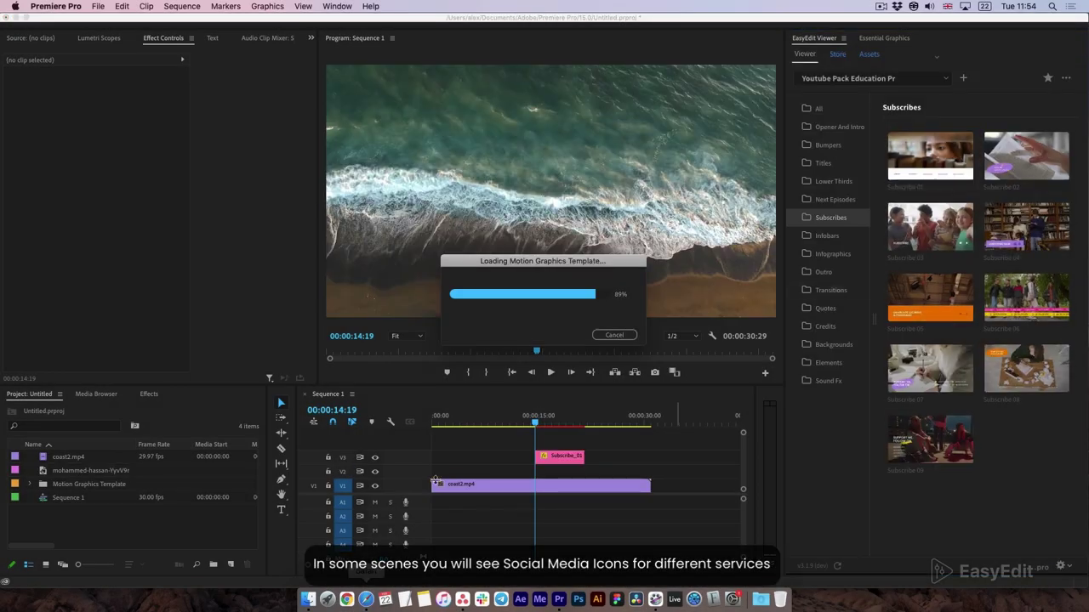
drag(541, 422, 569, 422)
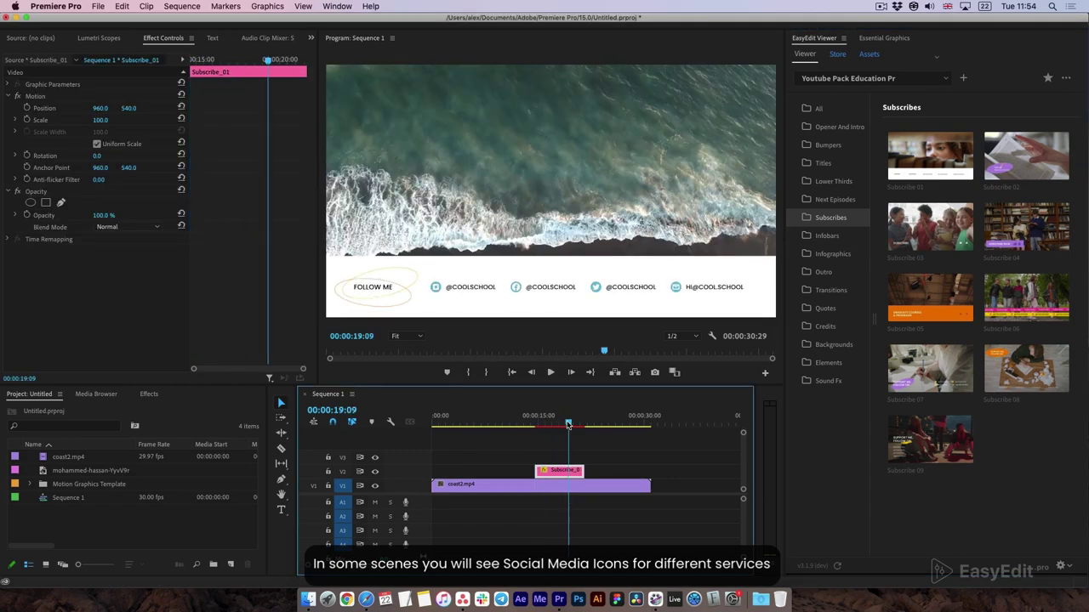
key(Left)
key(Left)
key(Left)
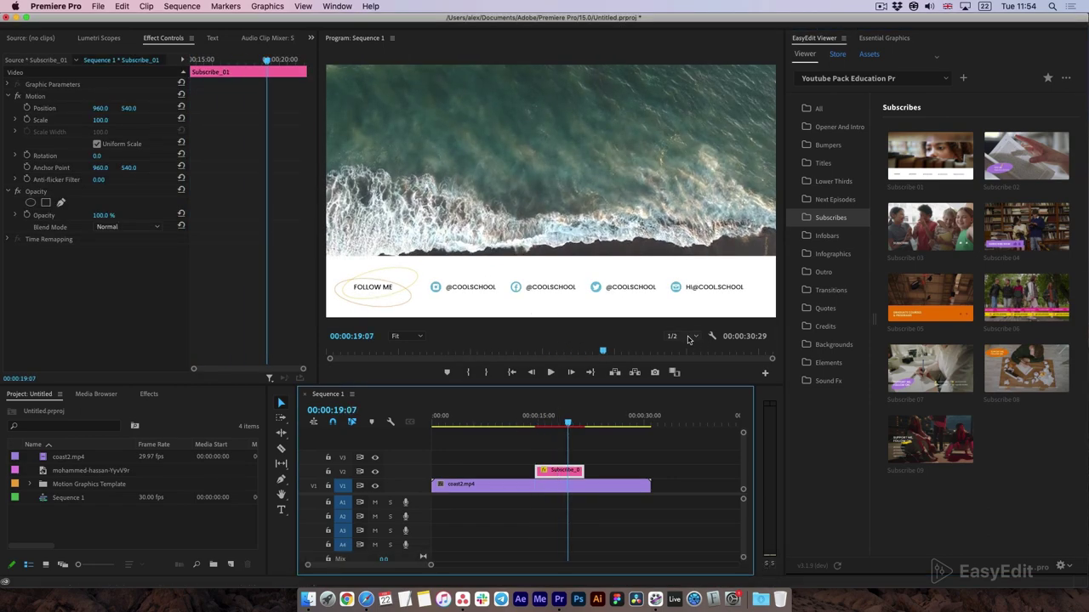
Zoom the Program monitor to 150% and pan to the Instagram icon.
click(419, 337)
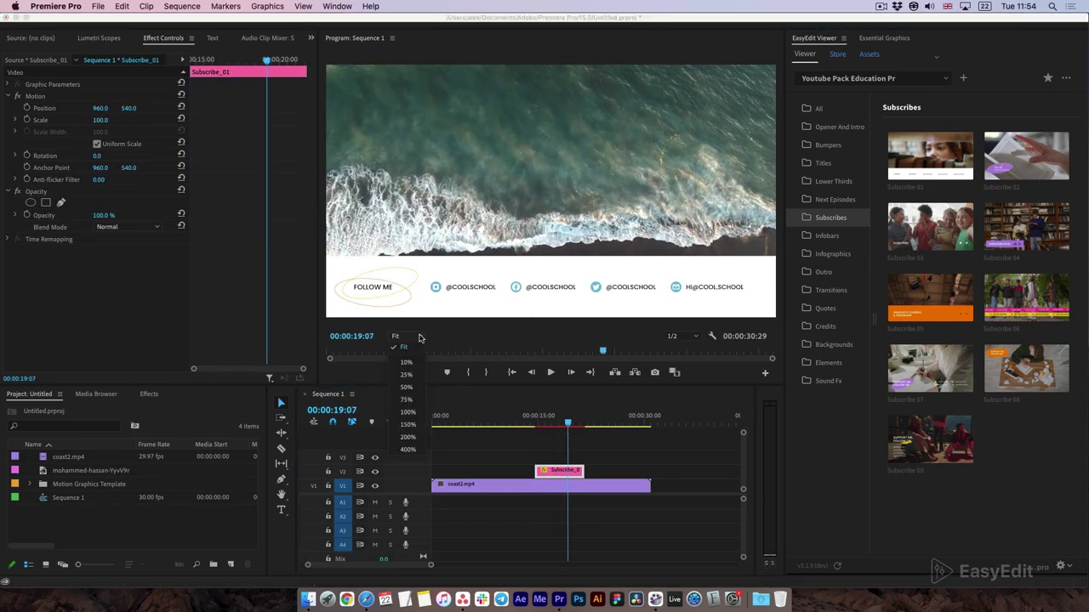
click(409, 426)
drag(775, 172, 770, 255)
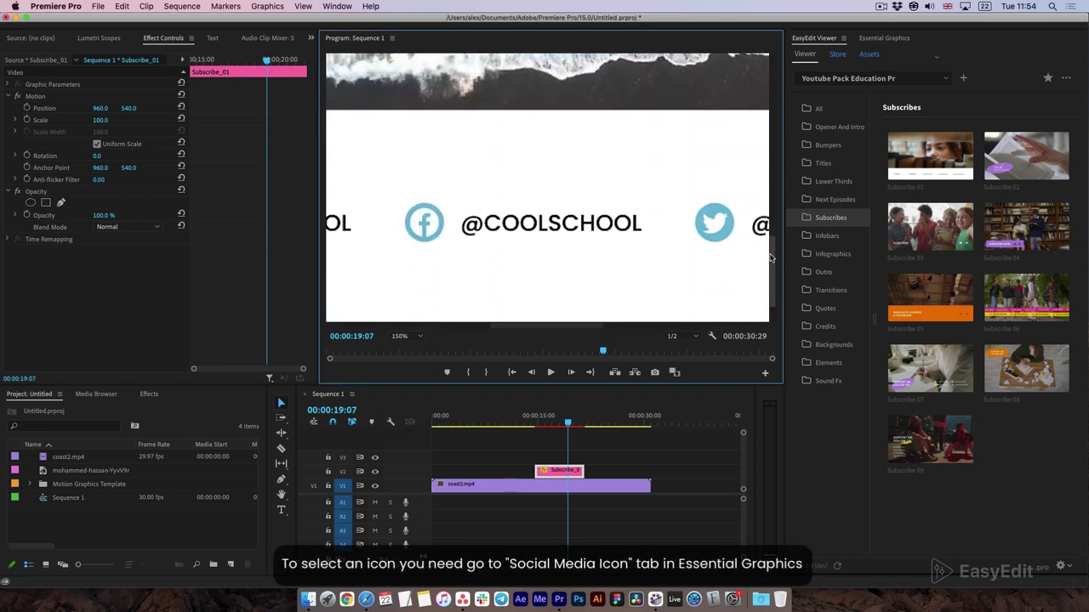
drag(562, 328, 498, 338)
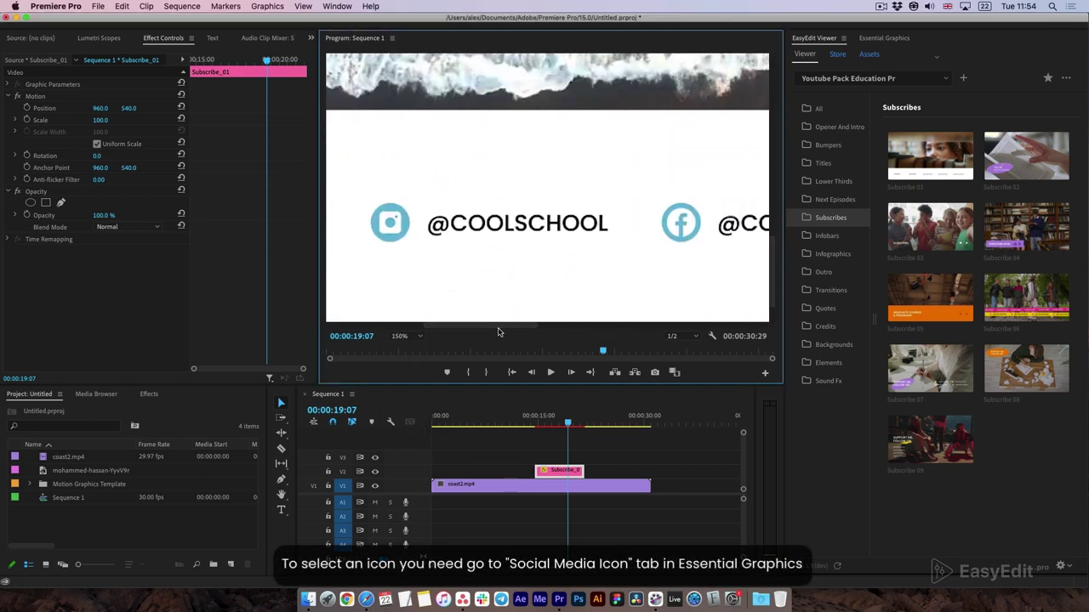
Set the subscribe graphic's Icon 1 to Twitter and Icon 2 to Pinterest.
click(885, 37)
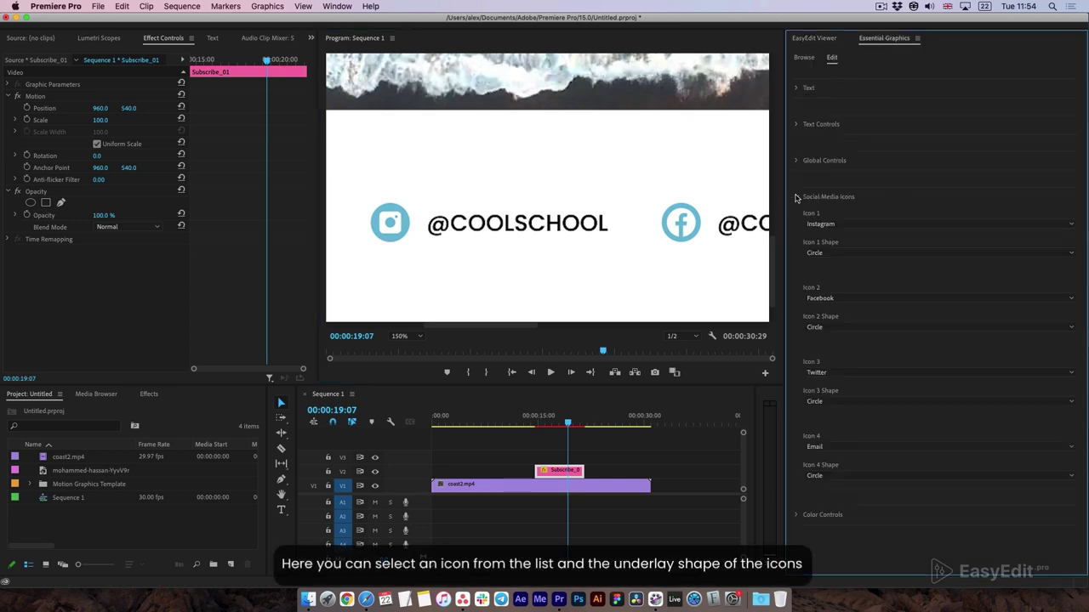
click(847, 226)
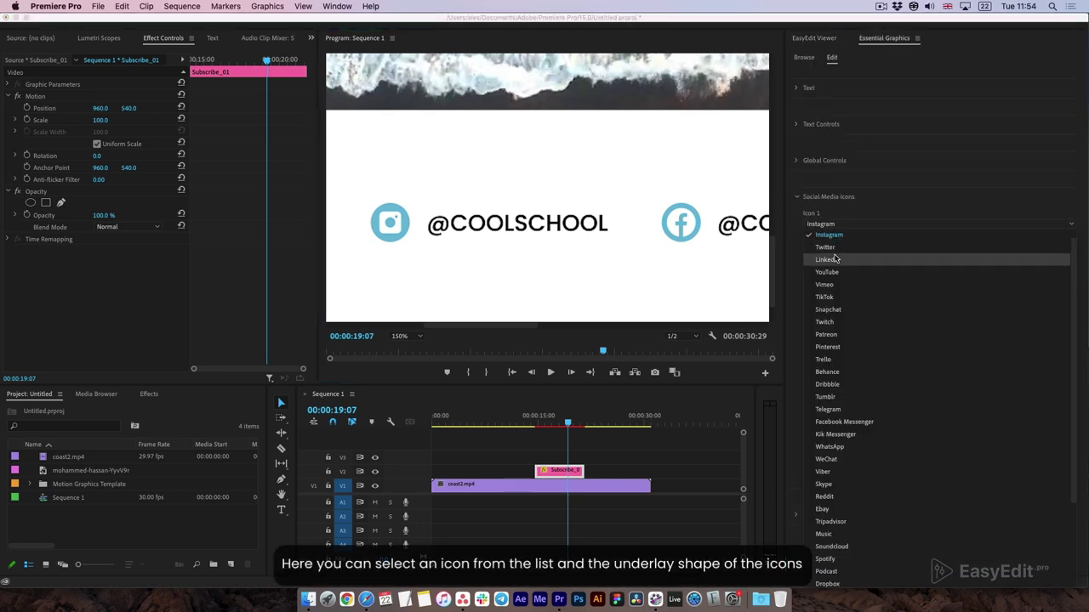
click(835, 253)
click(832, 300)
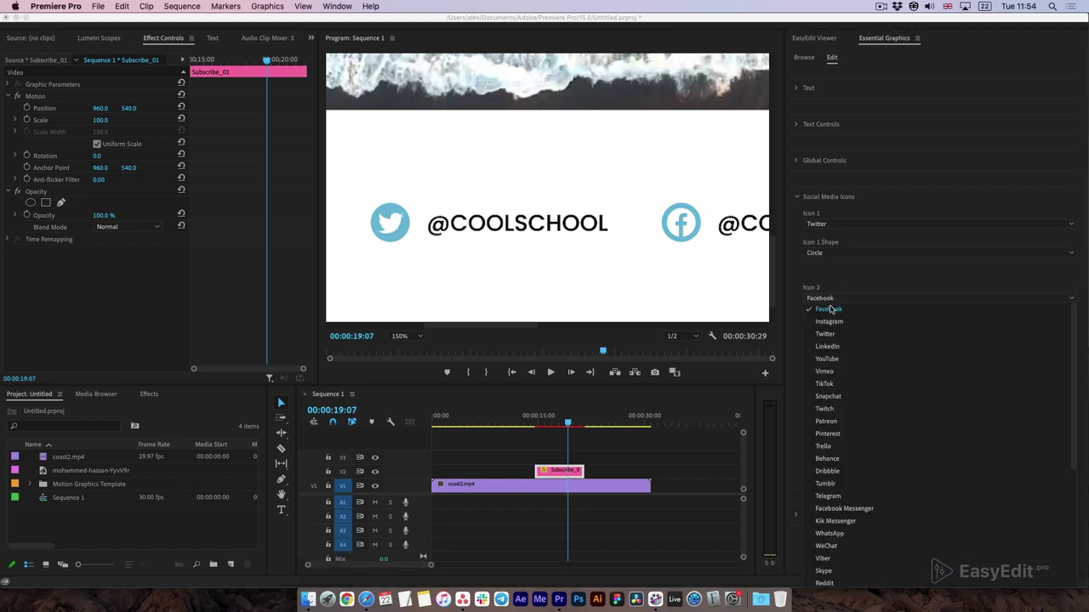
click(843, 435)
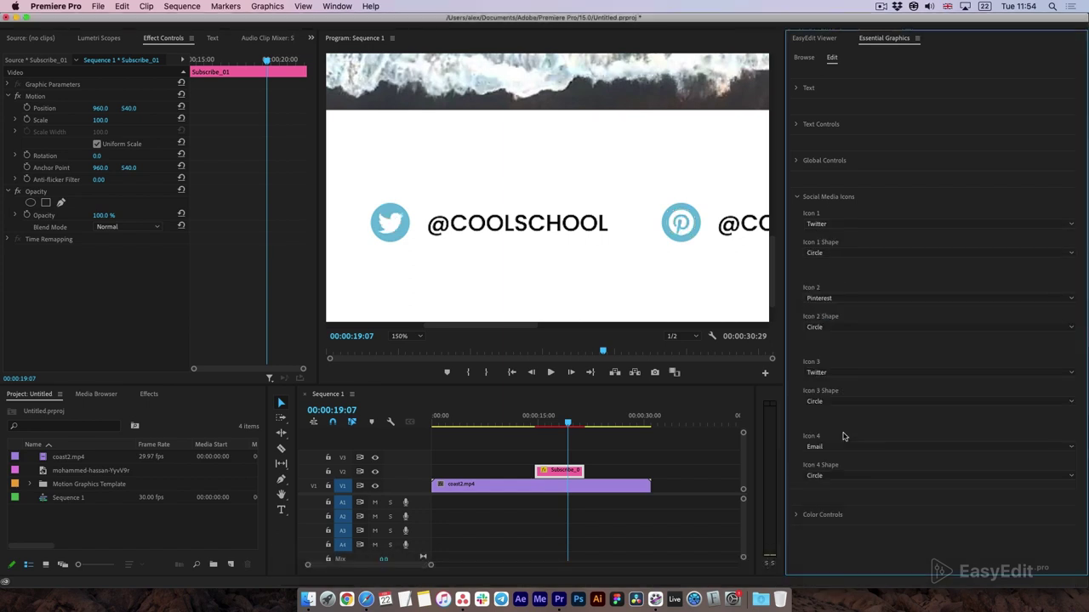
Give both the Twitter and Pinterest icons Rounded Square background shapes.
click(812, 255)
click(825, 279)
click(823, 254)
click(827, 290)
click(829, 327)
click(837, 361)
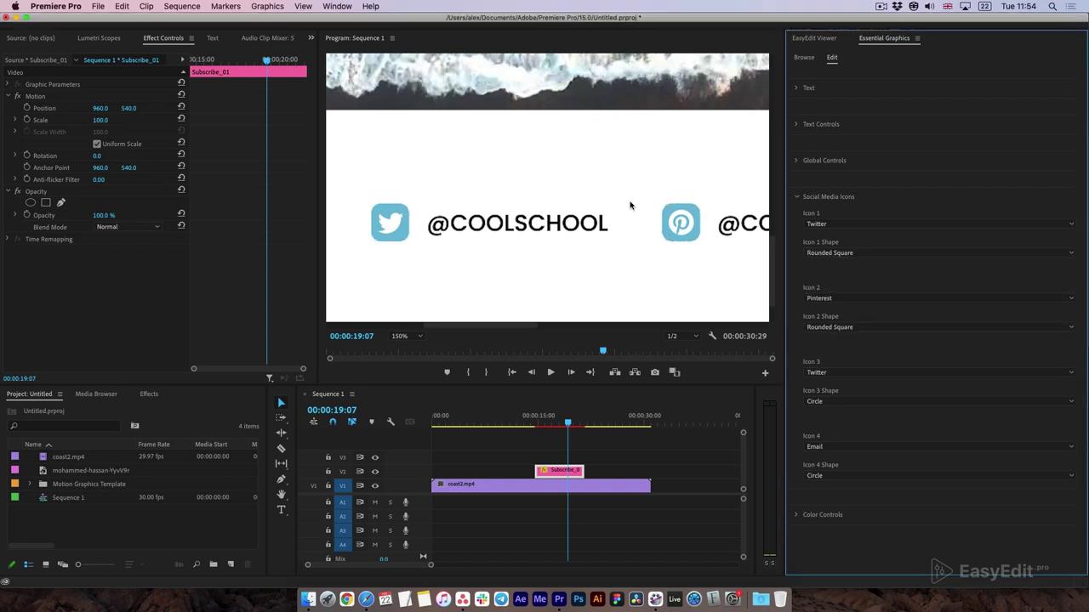
Set the Icon Shapes Color in Color Controls to black.
click(797, 233)
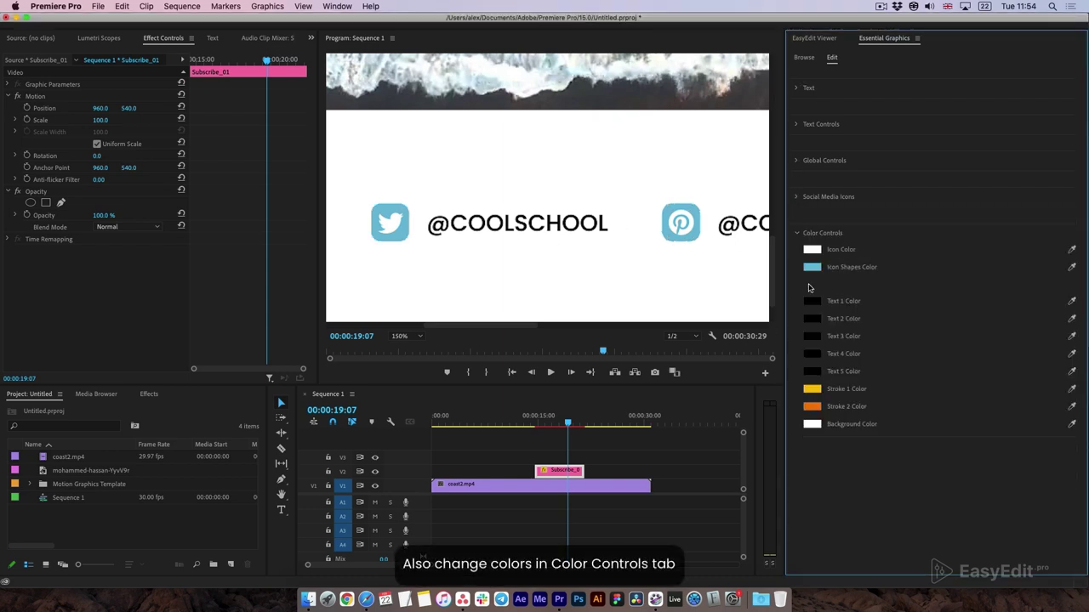
click(812, 267)
click(618, 232)
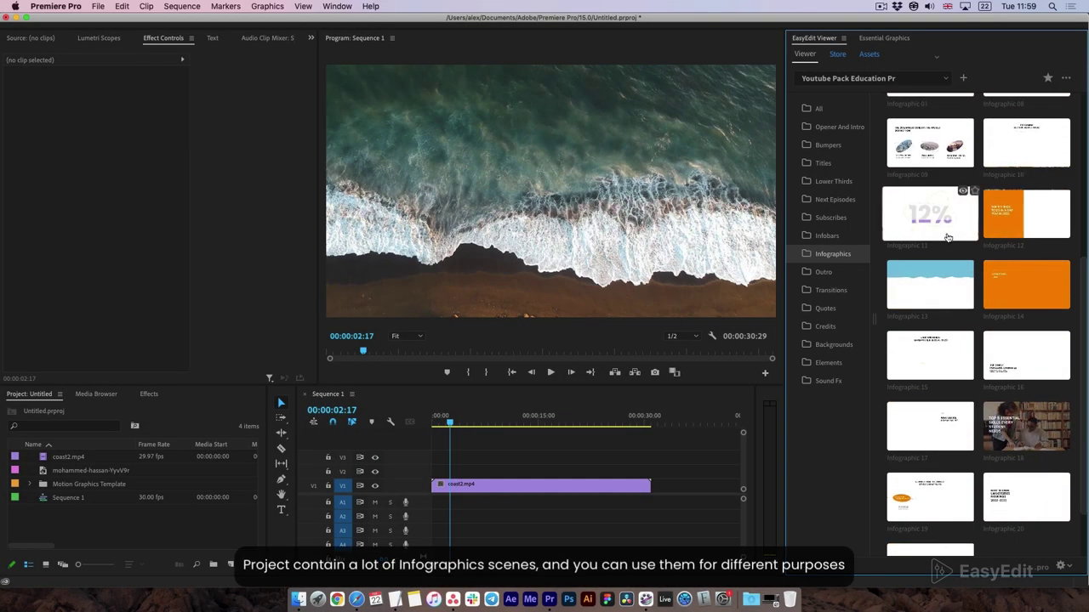
Add Infographic_11 over the coast clip and drag its Percent Value from 86 to 67.
click(946, 237)
drag(450, 423, 481, 427)
click(885, 38)
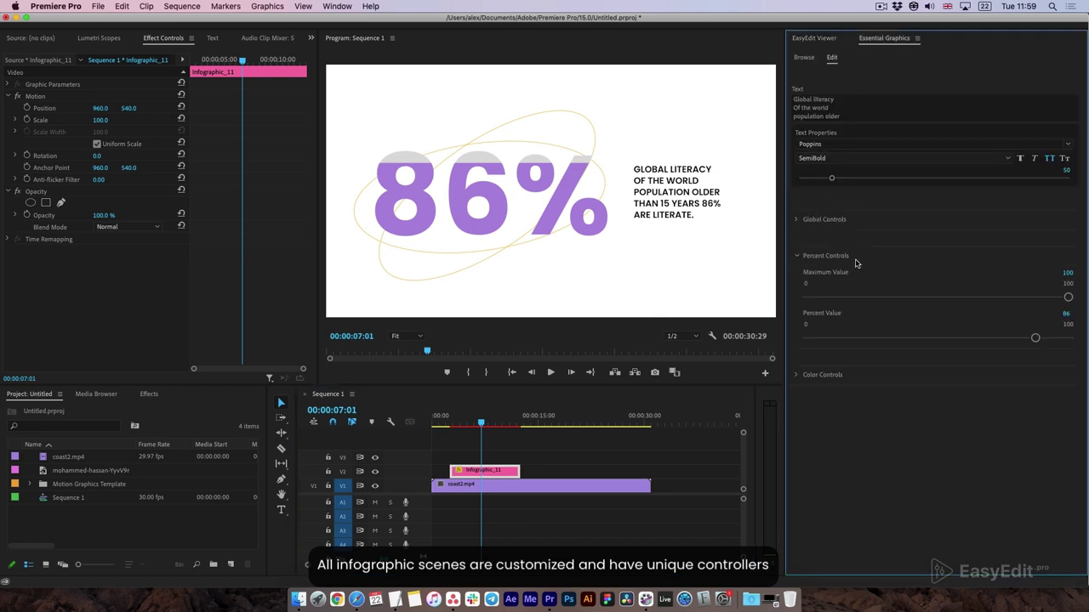
mouse_move(1035, 338)
mouse_down()
mouse_move(911, 337)
mouse_move(1037, 341)
mouse_move(983, 337)
mouse_up()
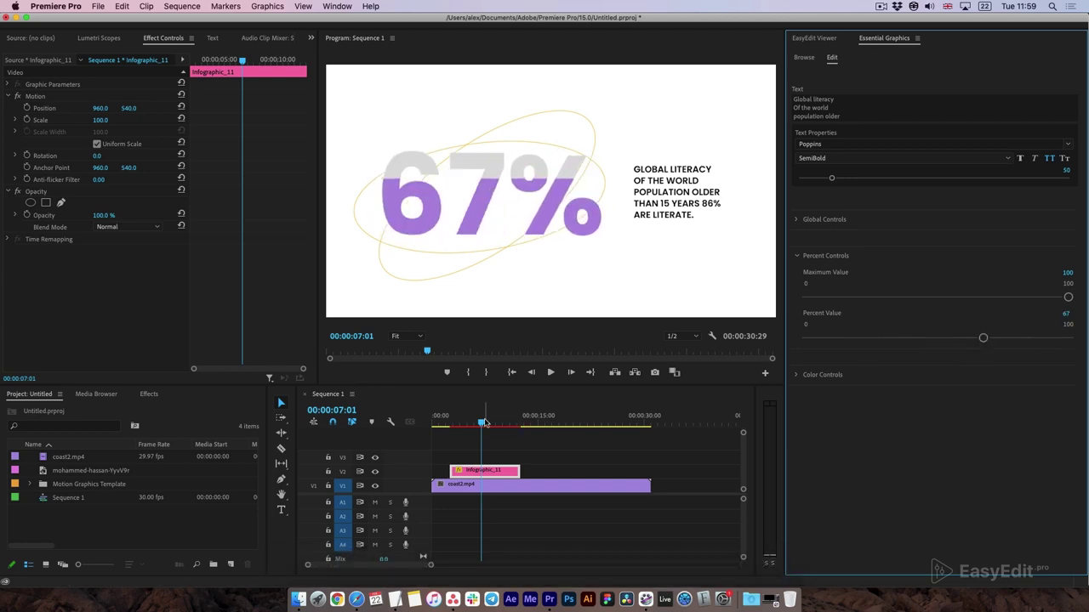
drag(484, 423, 544, 422)
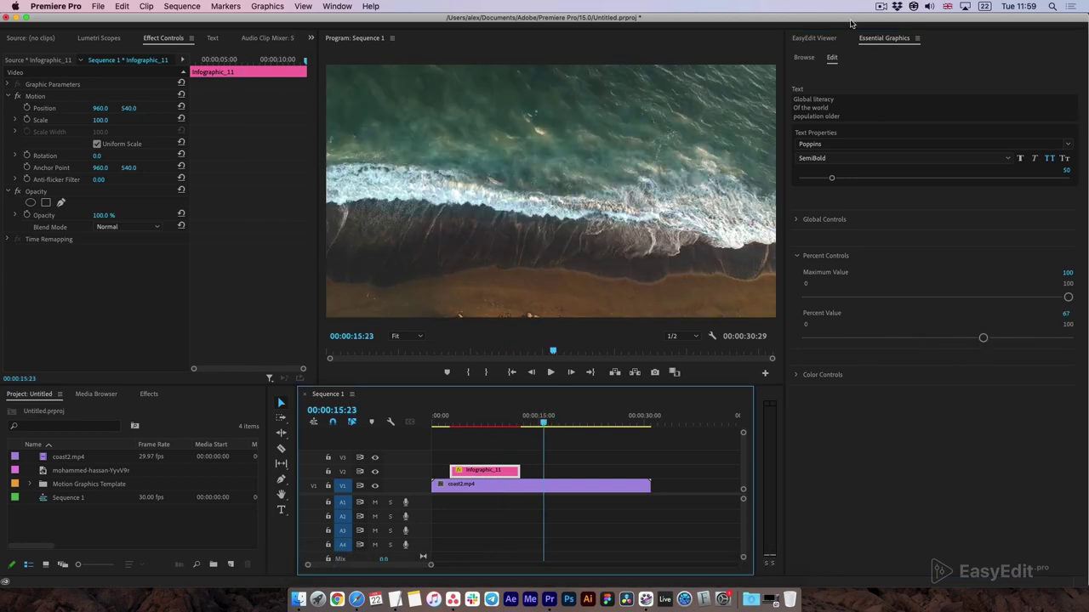
Add the Infographic 12 gap-year list and uncheck only Checkbox 4, Learn A Language.
click(817, 38)
click(930, 214)
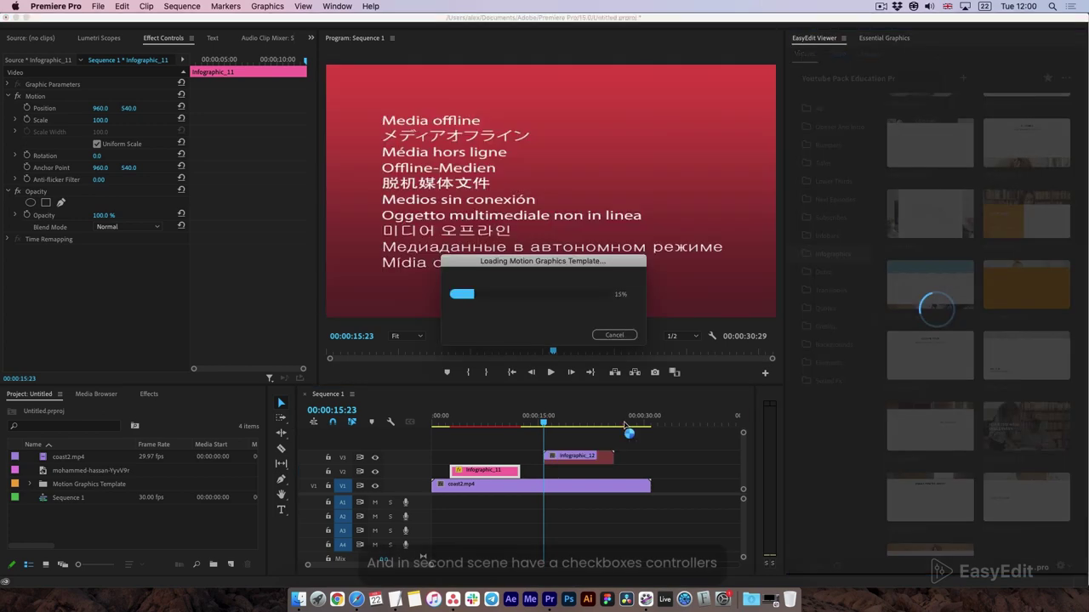
drag(545, 425, 576, 424)
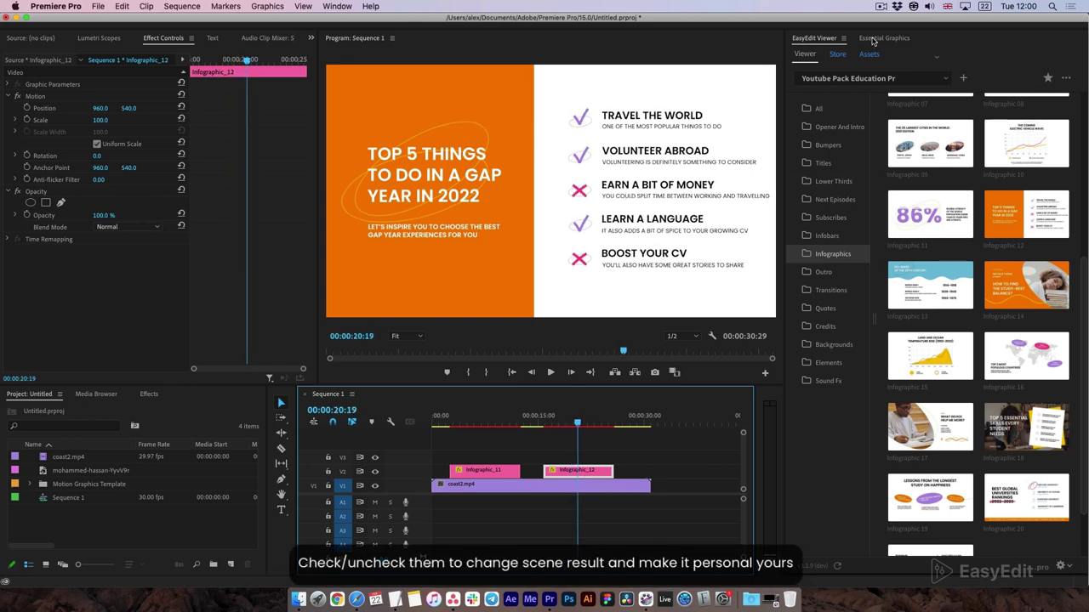
click(872, 39)
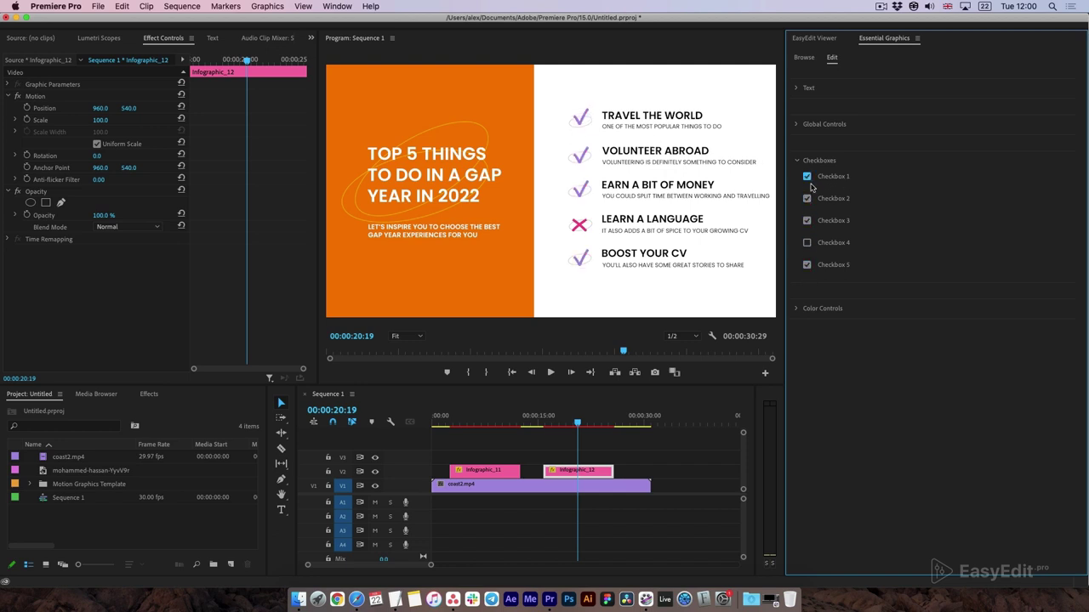
click(814, 39)
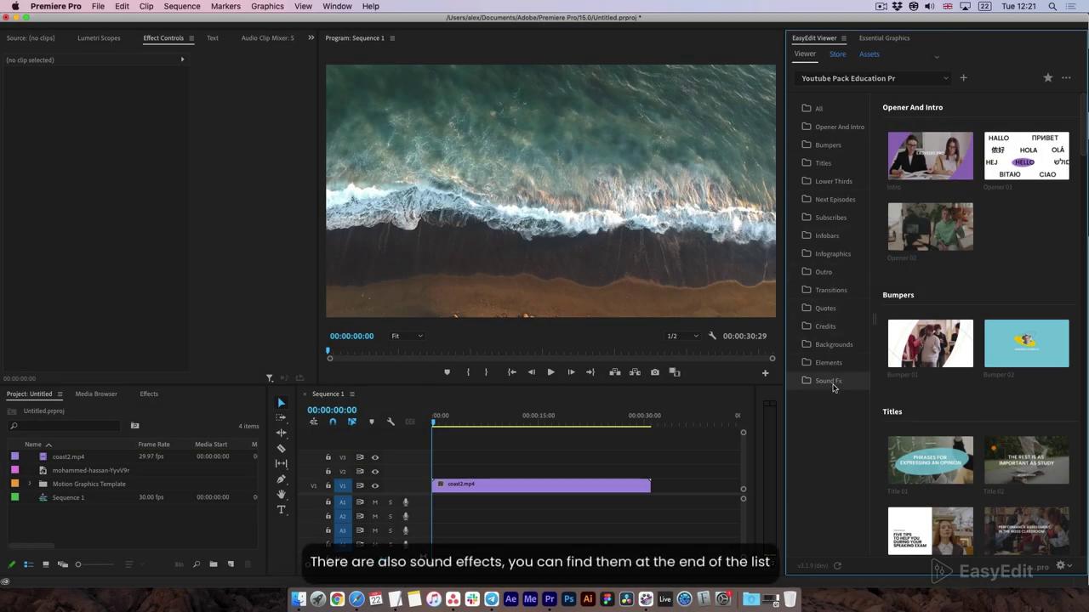
Audition the Sound Fx sounds and import Sound Fx 05 into the sequence.
click(829, 382)
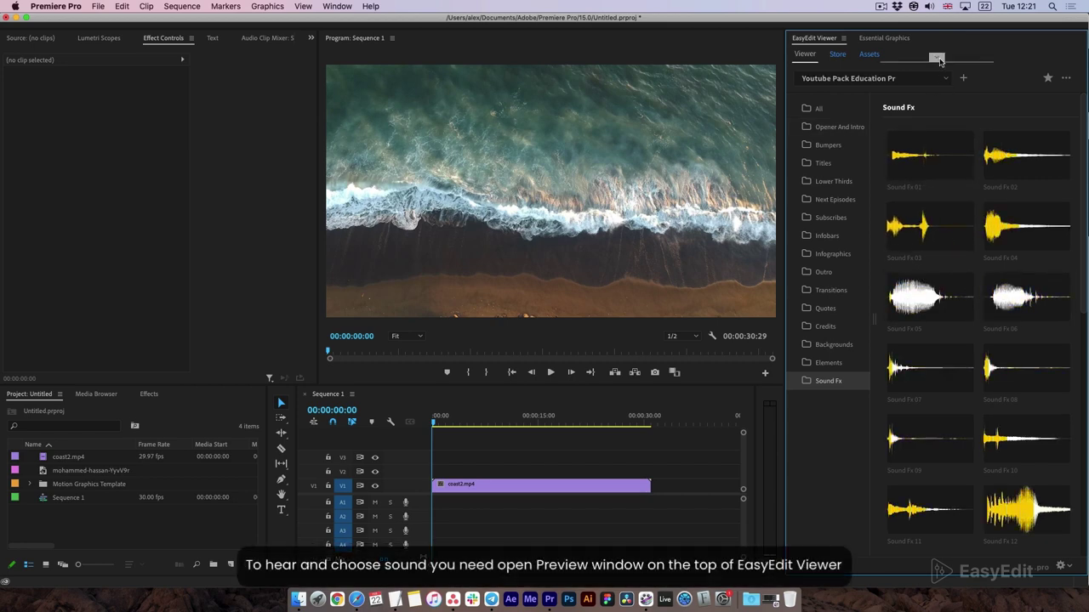
click(937, 57)
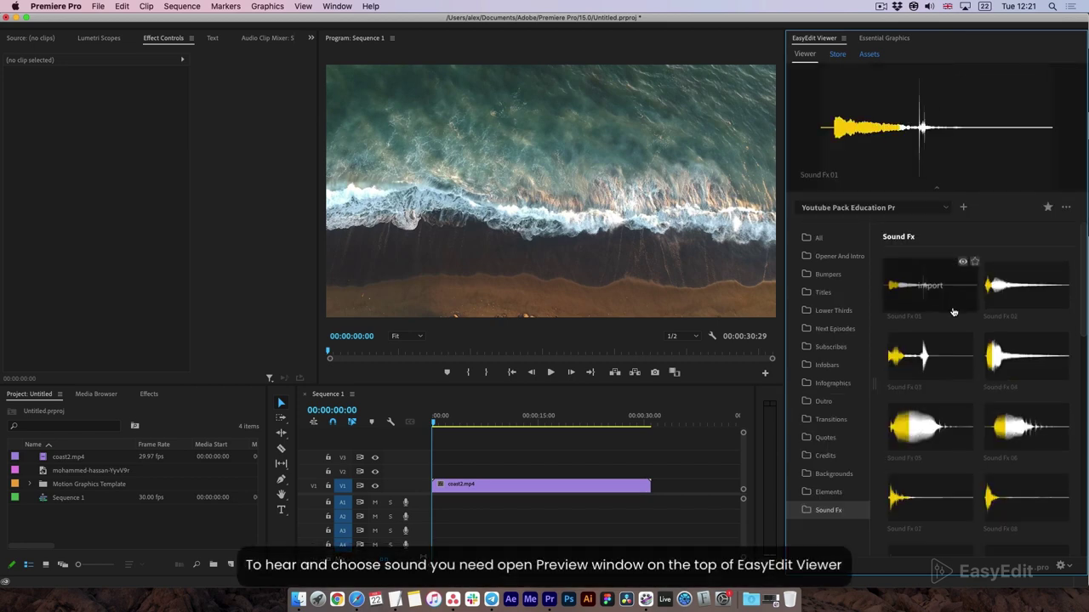
click(1030, 296)
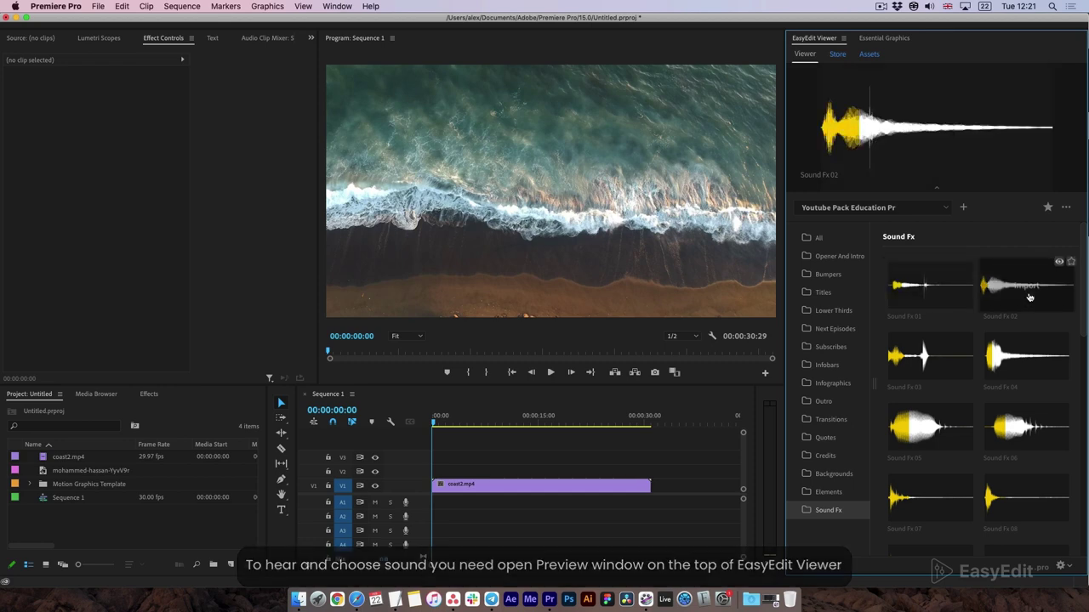
click(932, 433)
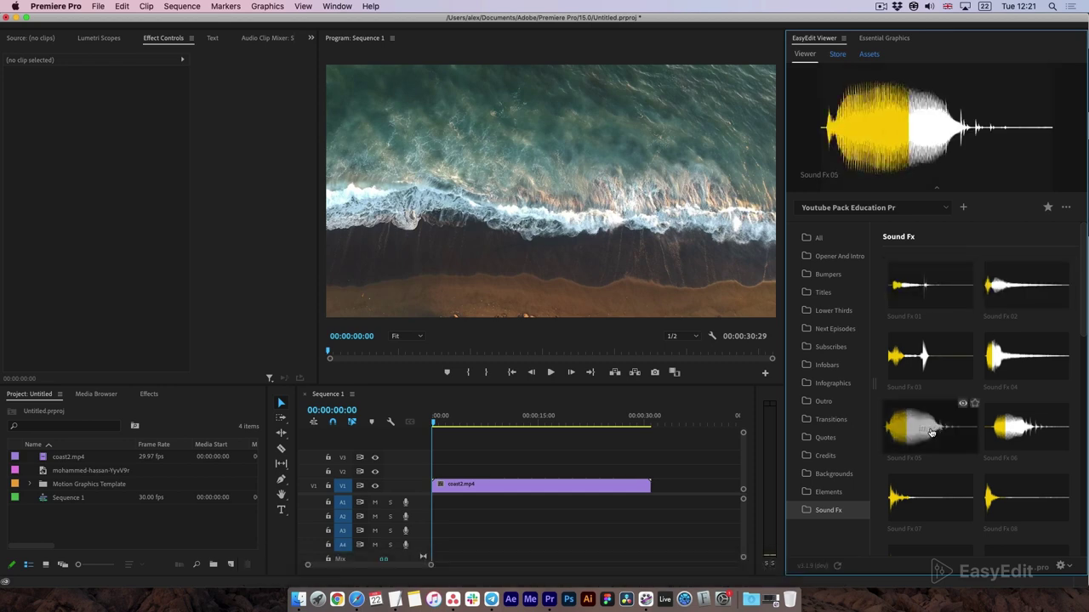
click(930, 433)
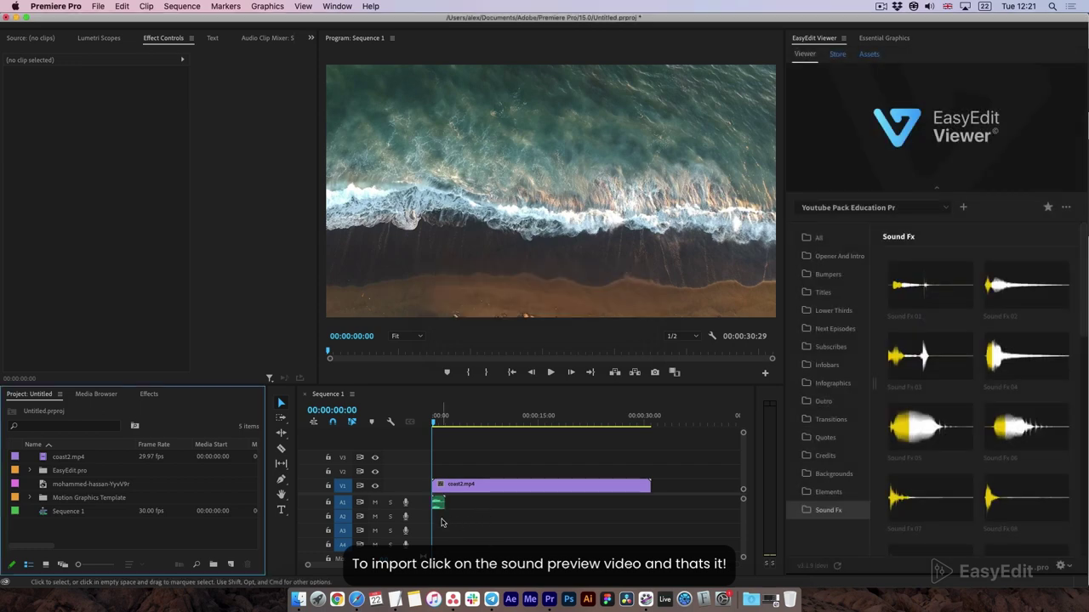
Zoom the timeline and nudge the Sound_Fx_05 clip slightly later on A1.
drag(432, 566, 343, 567)
drag(564, 502, 593, 501)
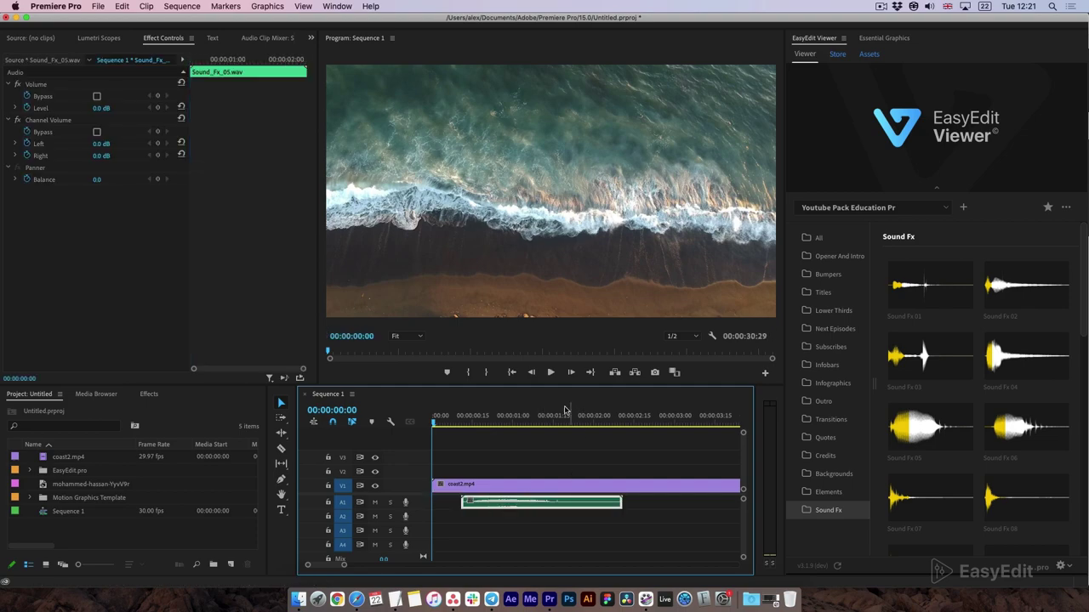
click(540, 423)
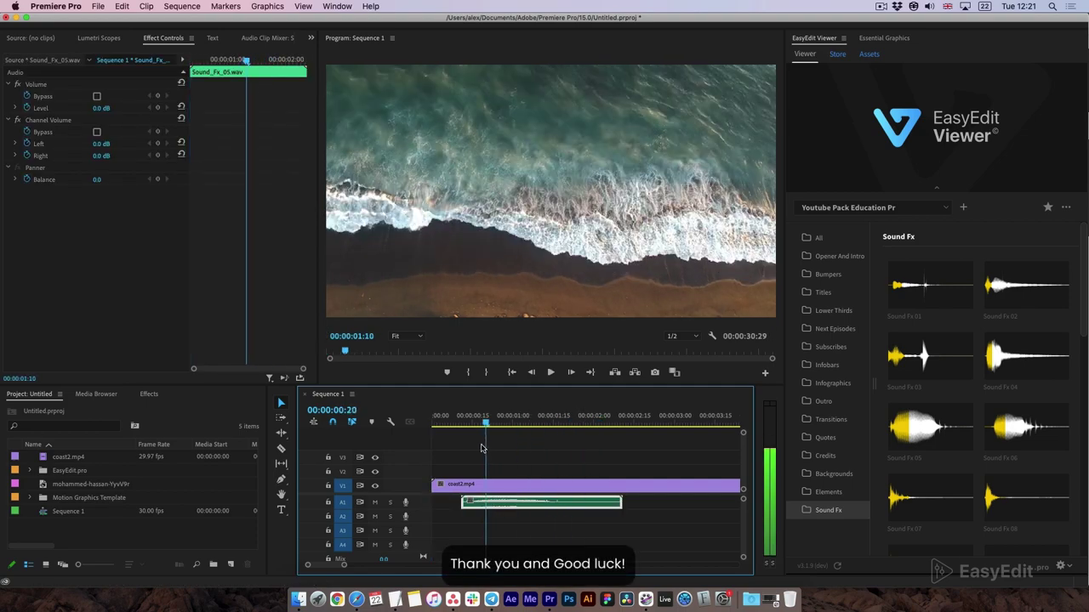